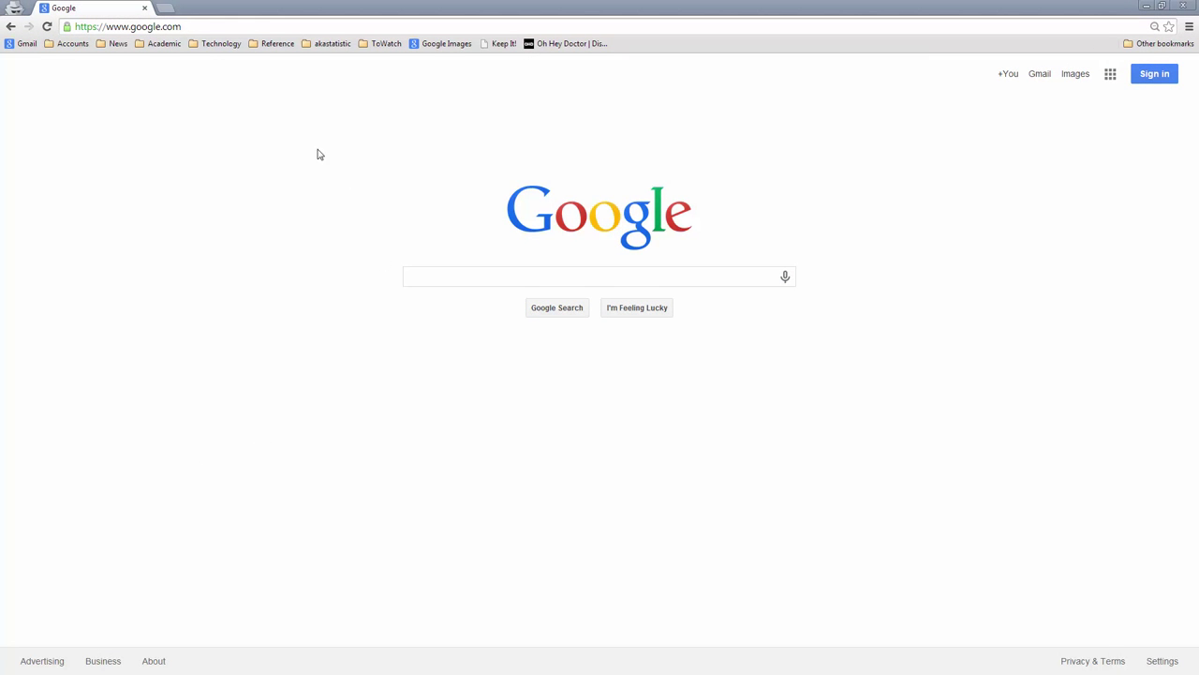
Go to Google Sites in Chrome and sign in with the account password.
left_click(1110, 74)
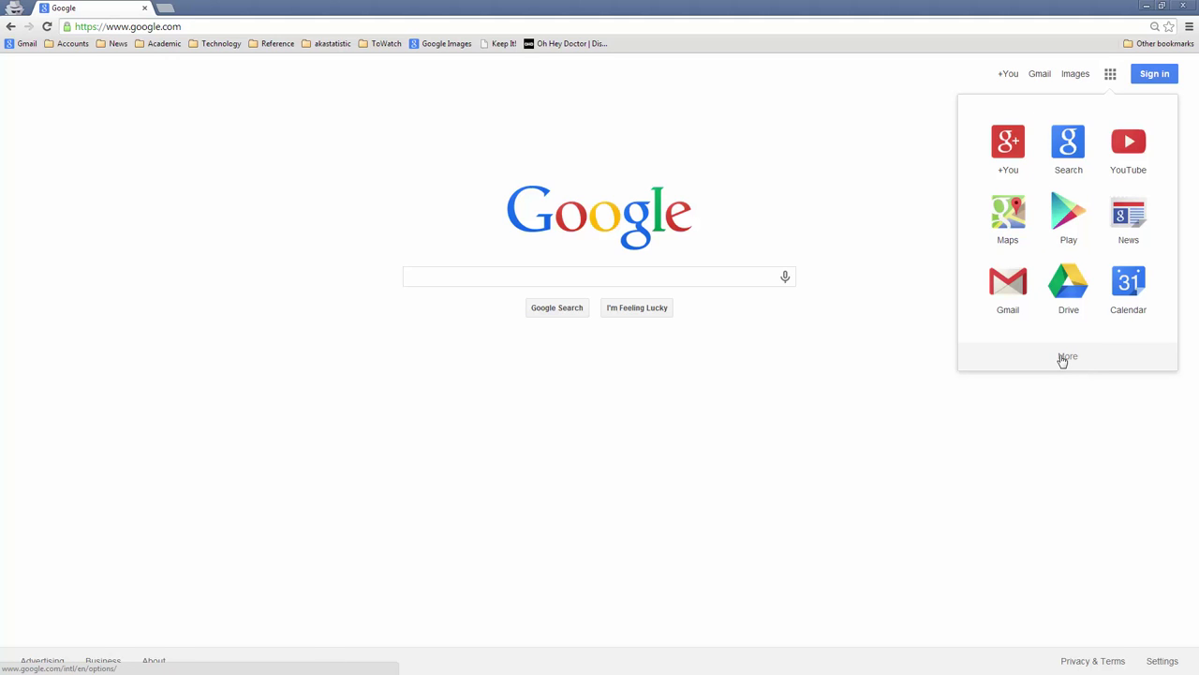
left_click(542, 26)
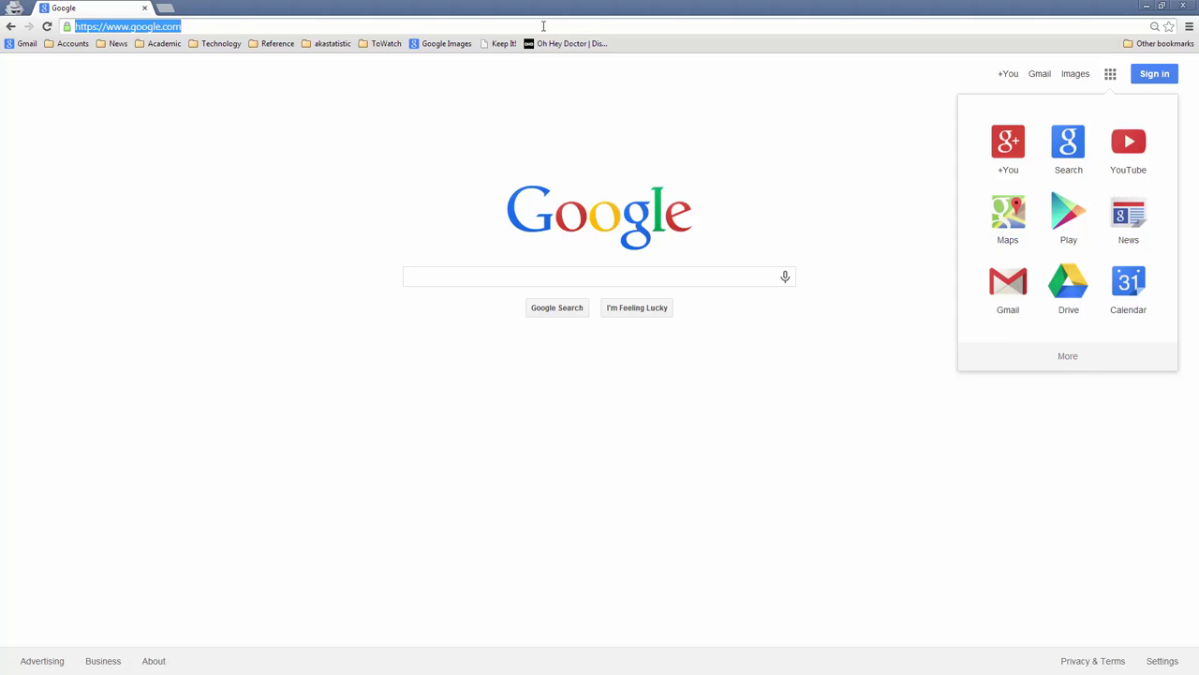
type("sites")
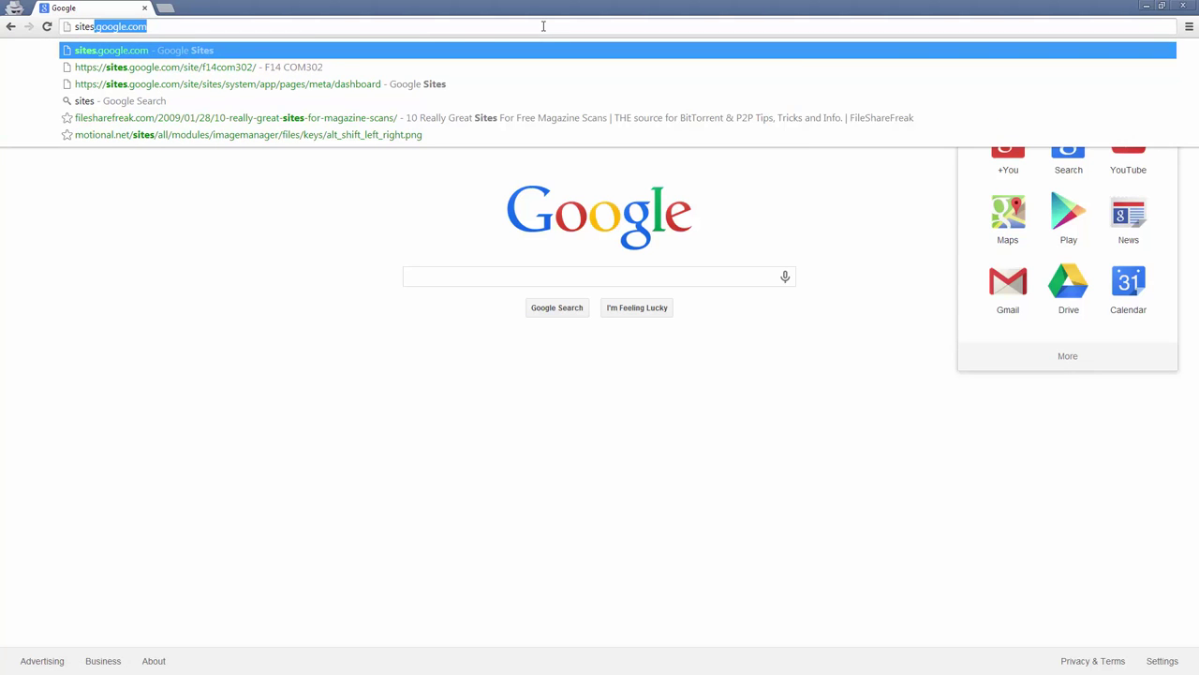
key("Return")
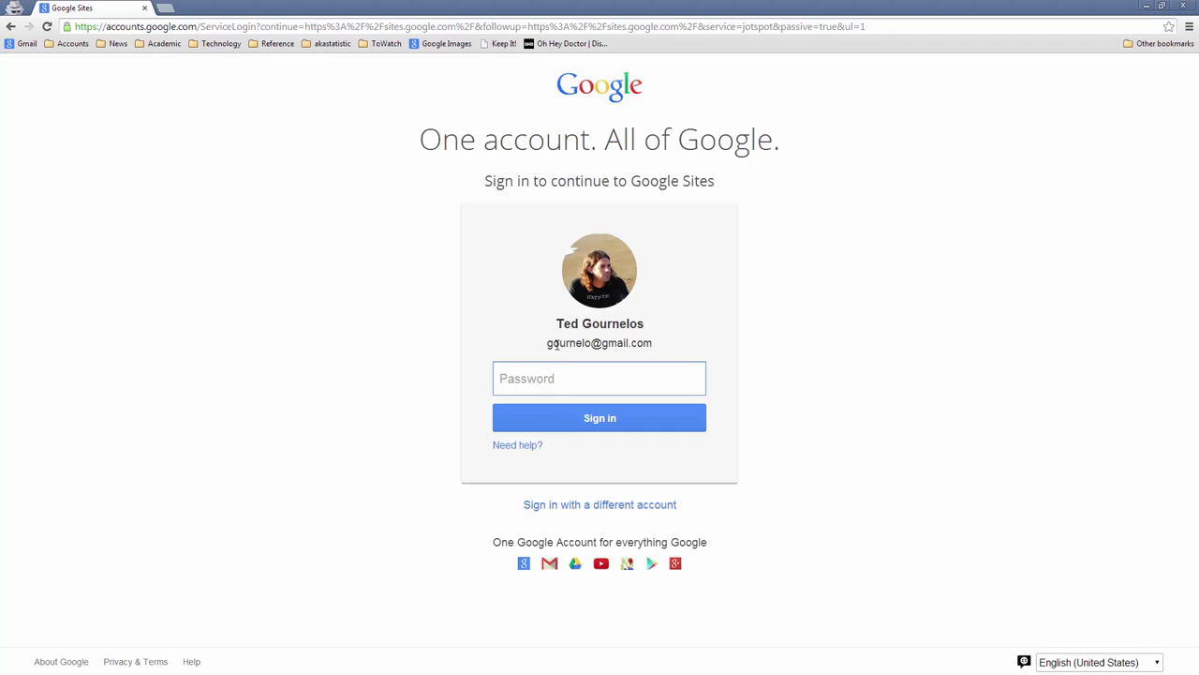
type("•")
key("Return")
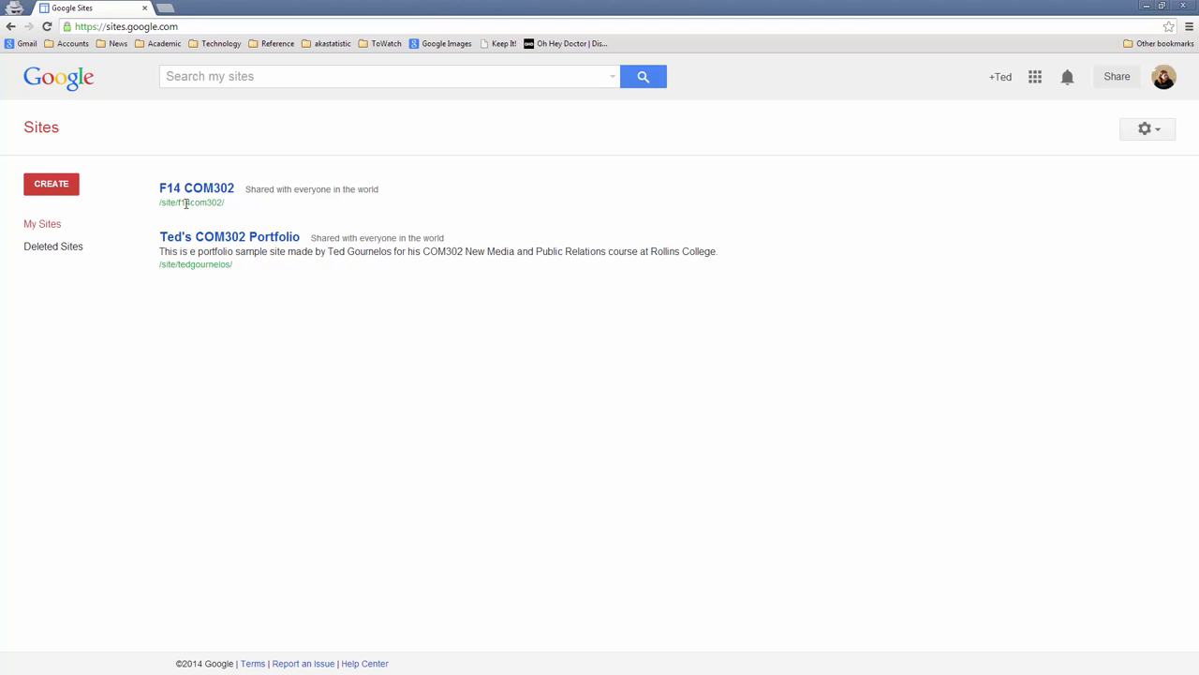
Start a new Blank-template site and enter the owner's full name as the site name.
left_click(51, 184)
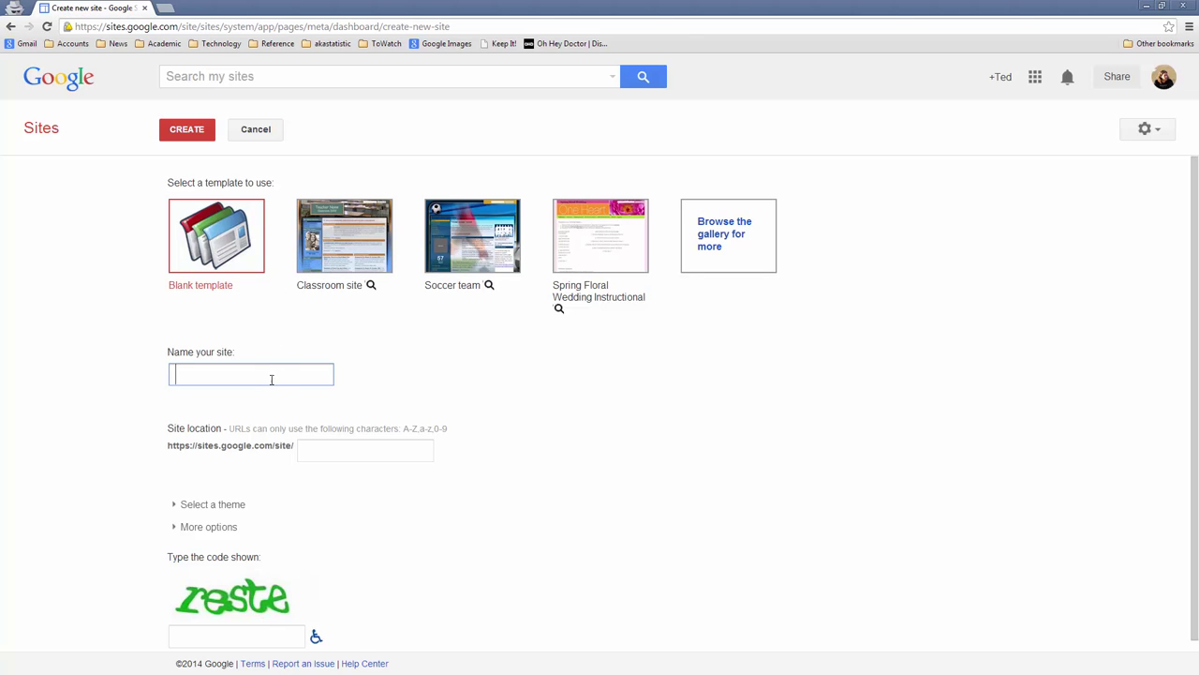
type("tedgournelos")
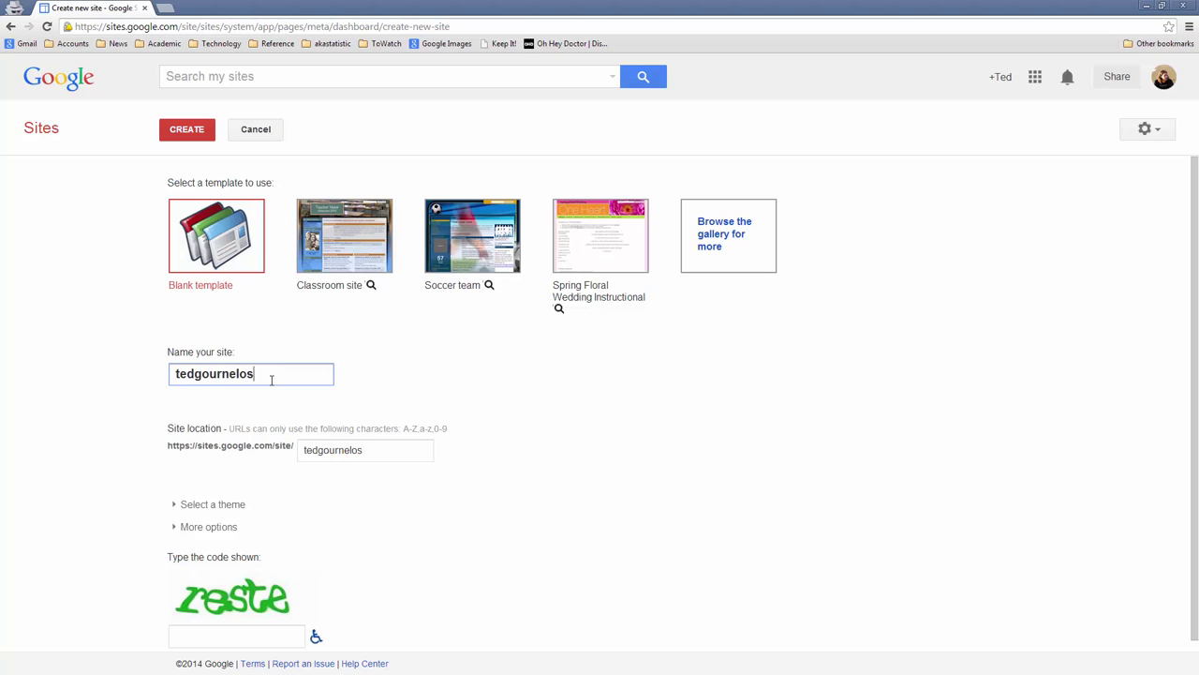
double_click(208, 373)
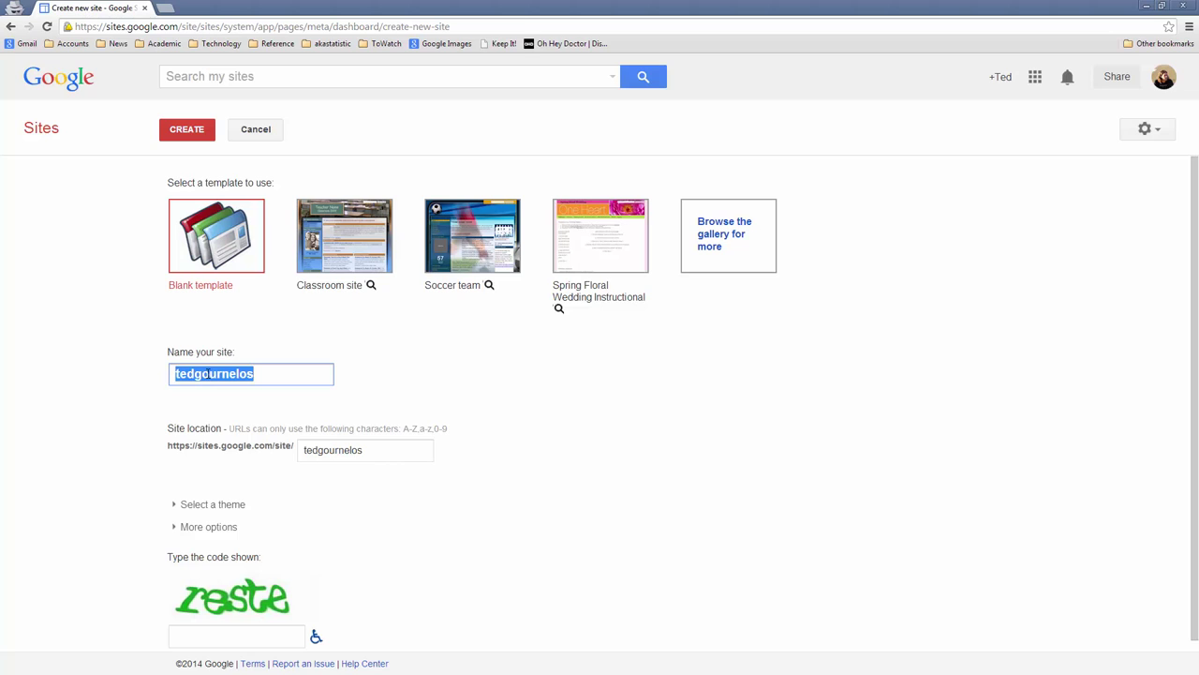
type("Ted Gournelo")
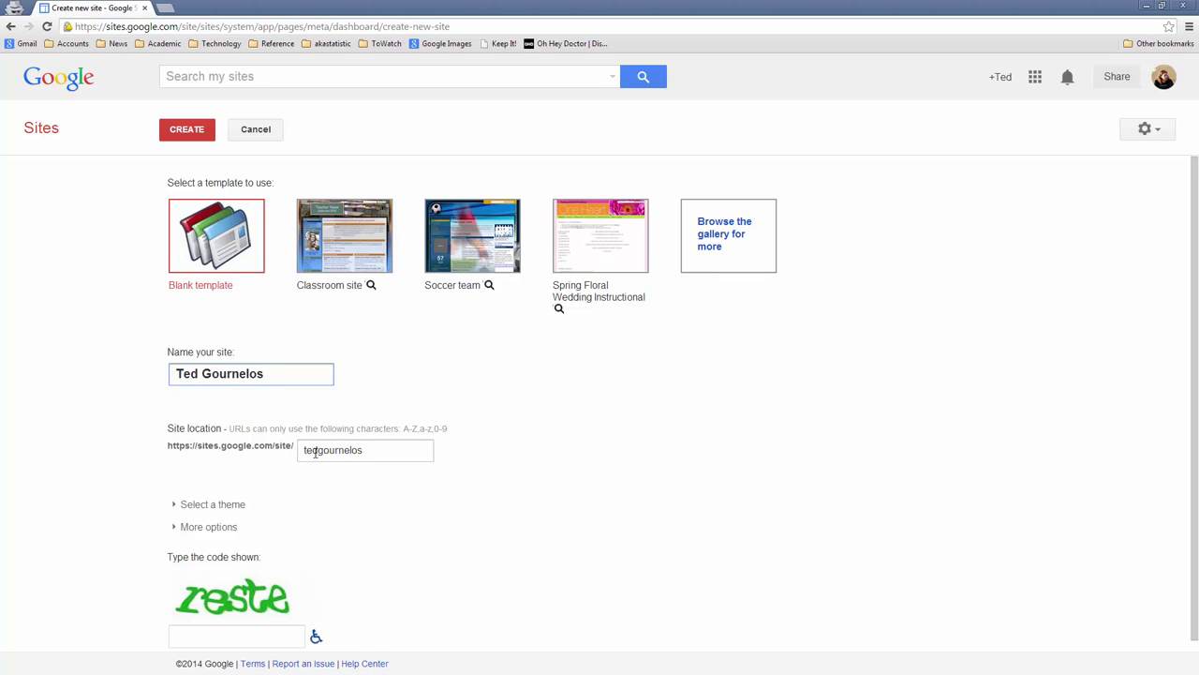
scroll(316, 451, "down", 1)
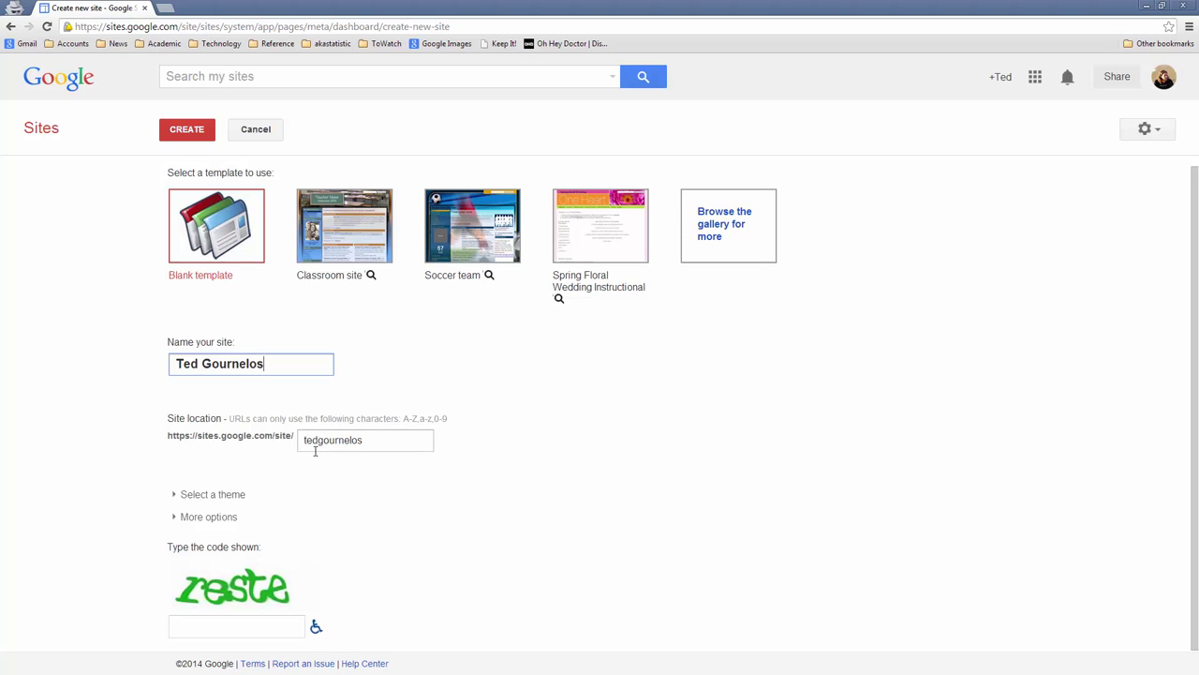
Look through the theme list and More options, then cancel the new site back to My Sites.
left_click(178, 495)
scroll(328, 497, "down", 3)
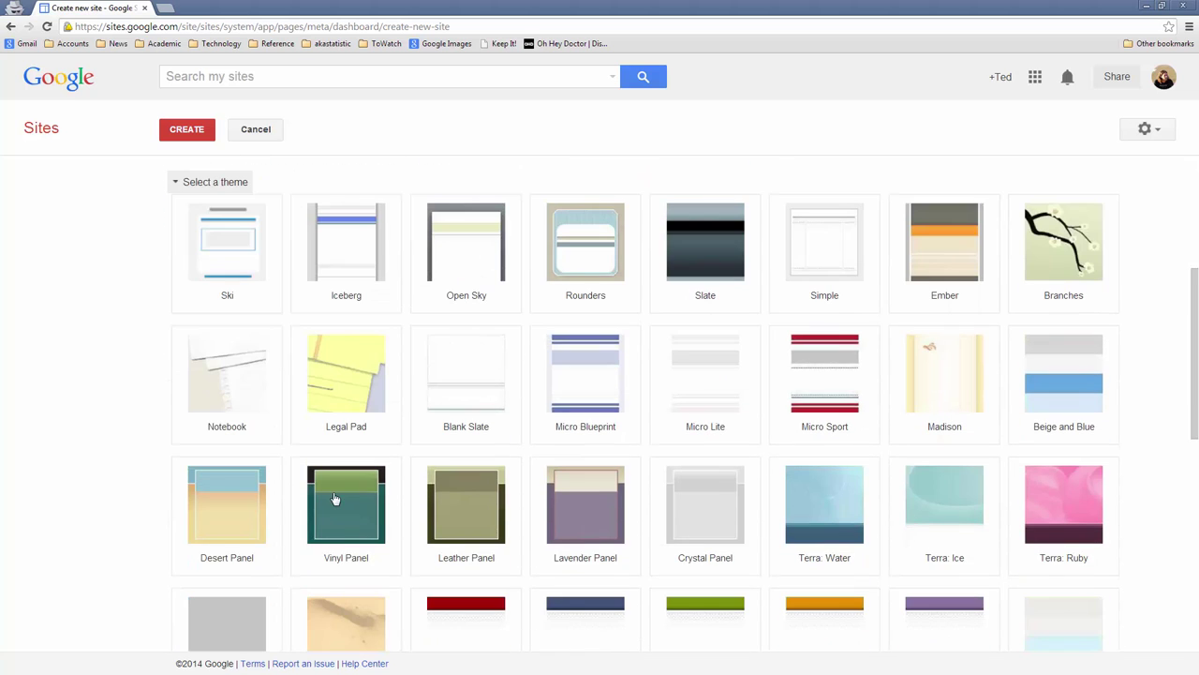
scroll(340, 498, "down", 5)
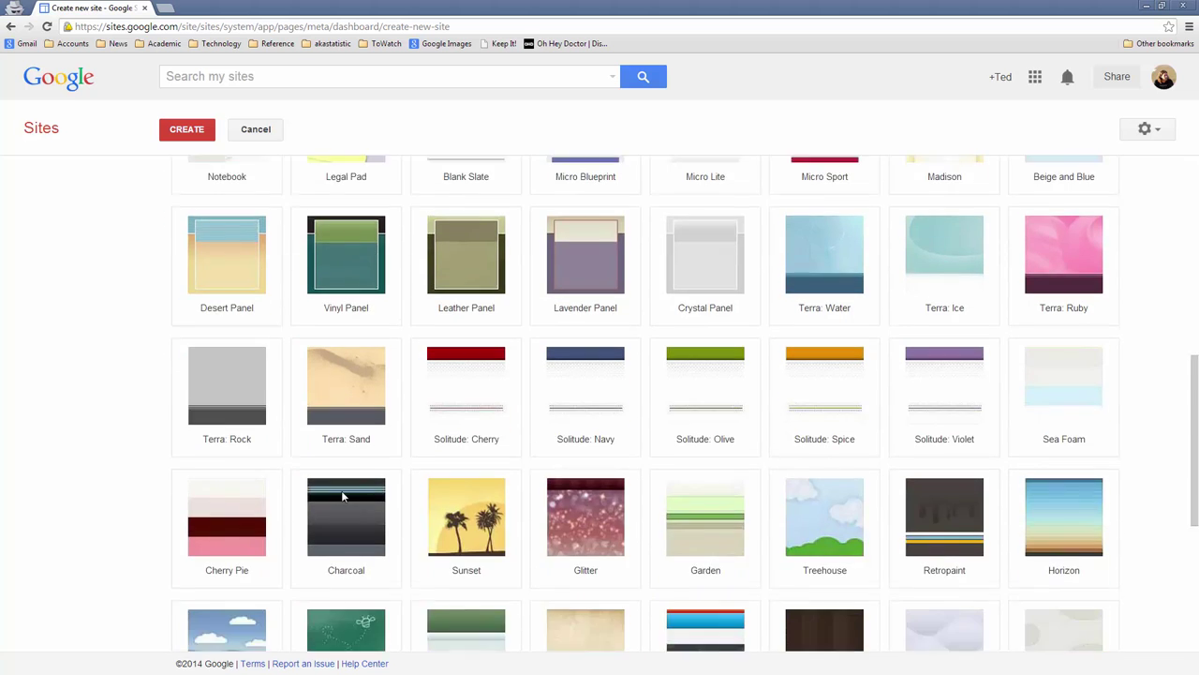
scroll(343, 496, "down", 2)
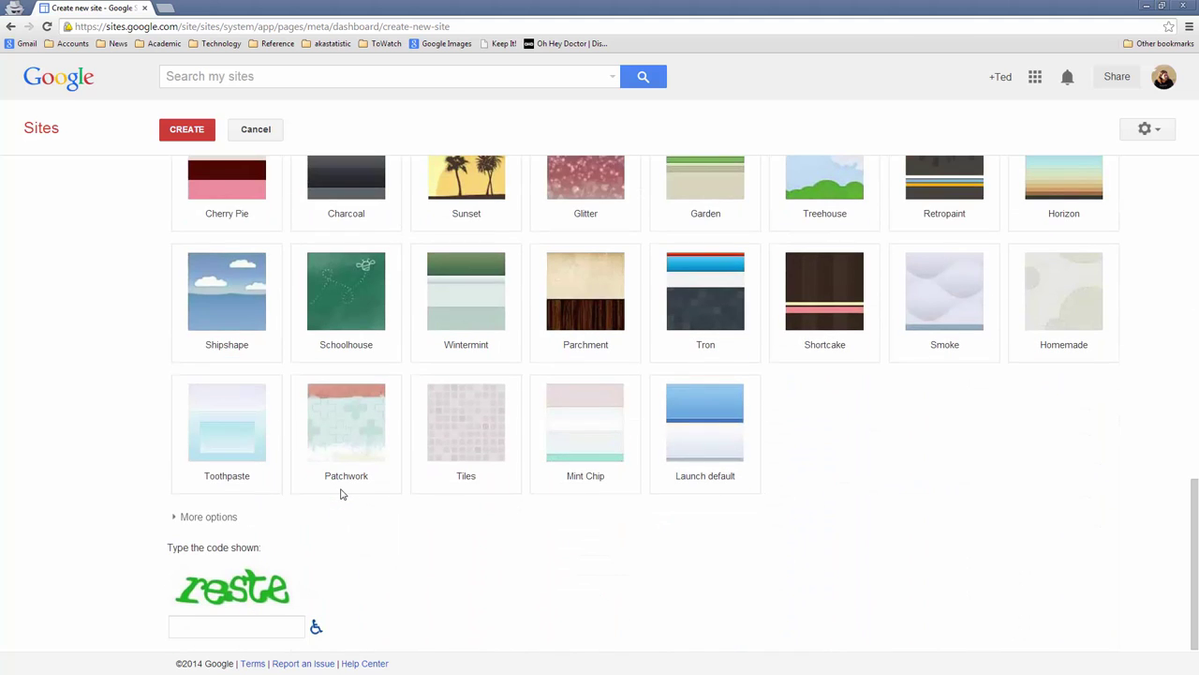
scroll(341, 493, "up", 11)
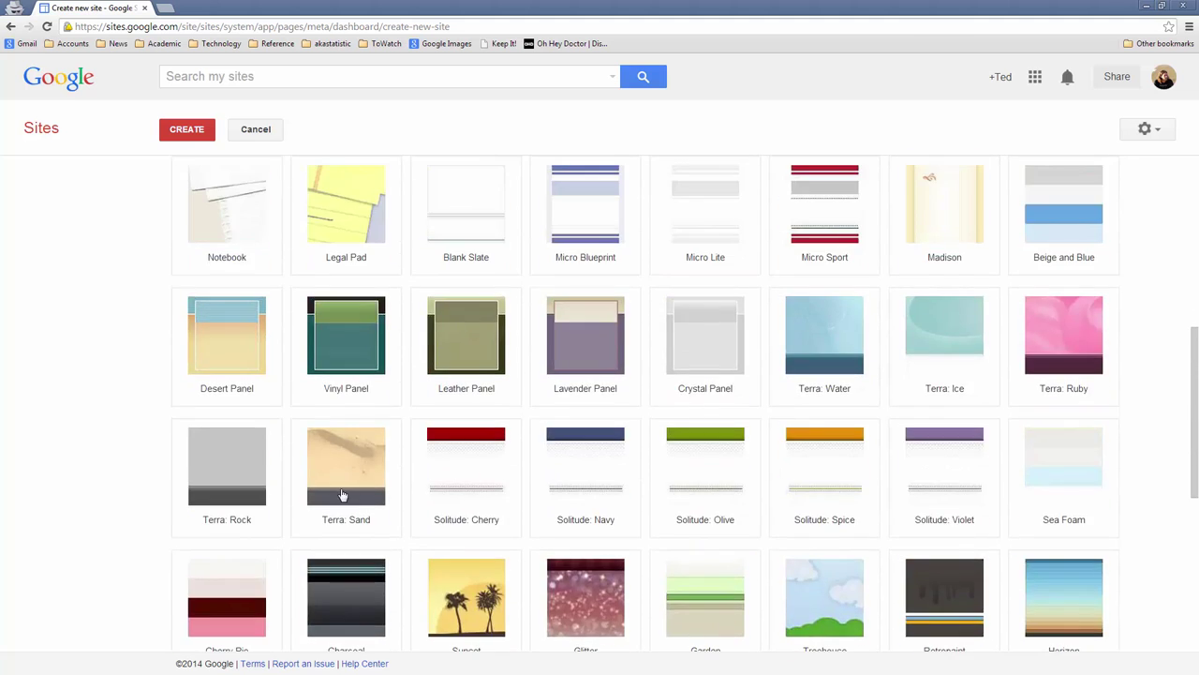
scroll(228, 479, "down", 2)
left_click(211, 379)
left_click(203, 516)
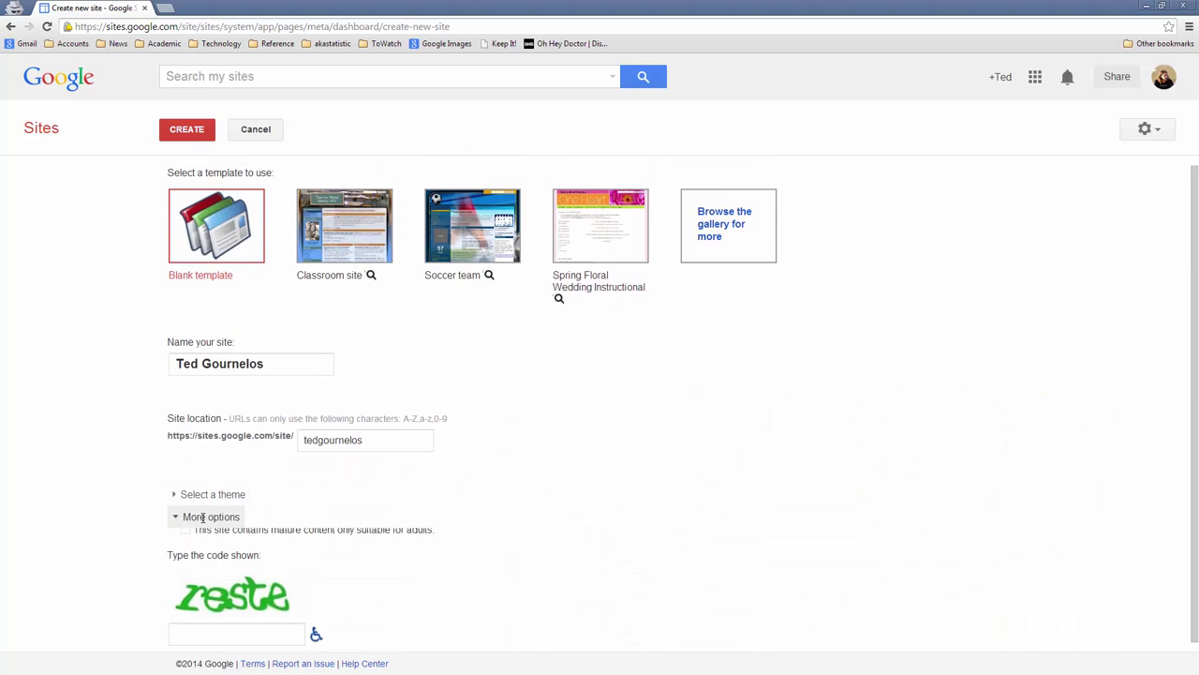
scroll(207, 505, "down", 1)
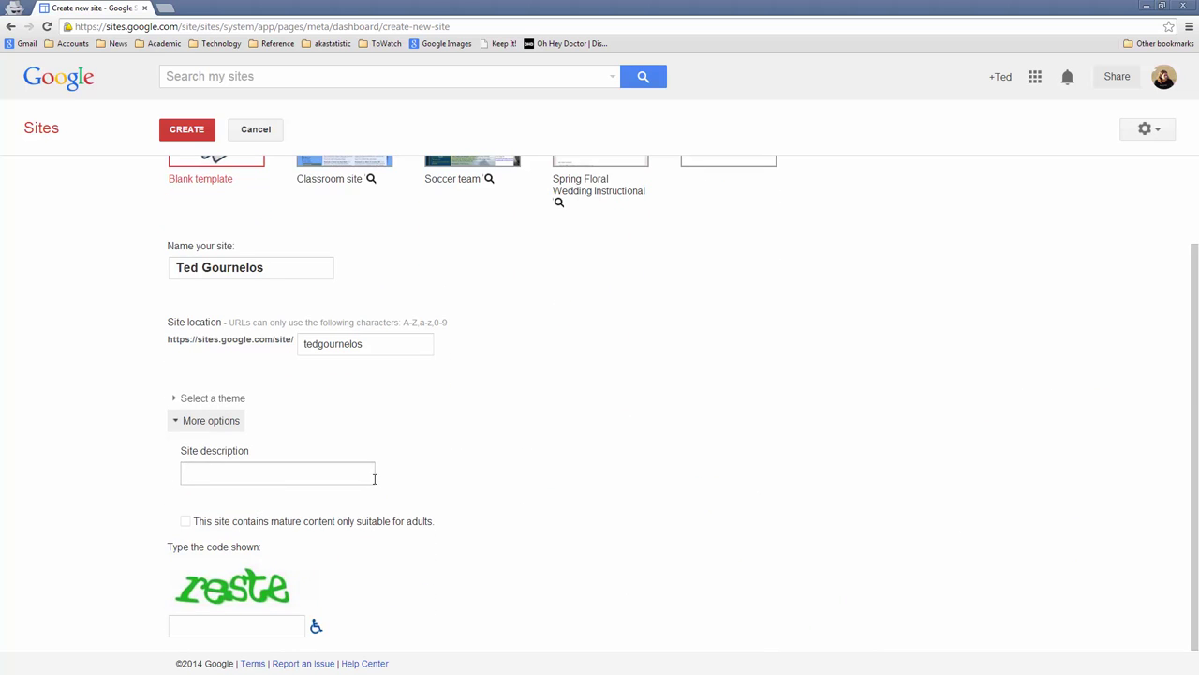
left_click(221, 420)
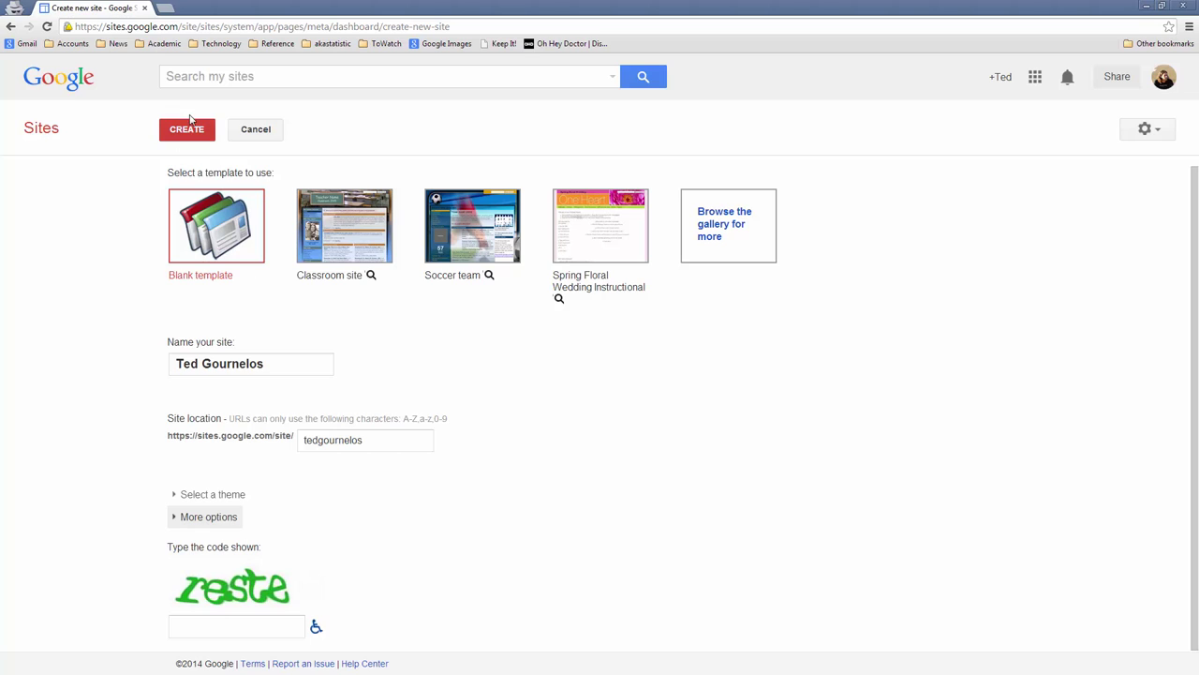
left_click(253, 129)
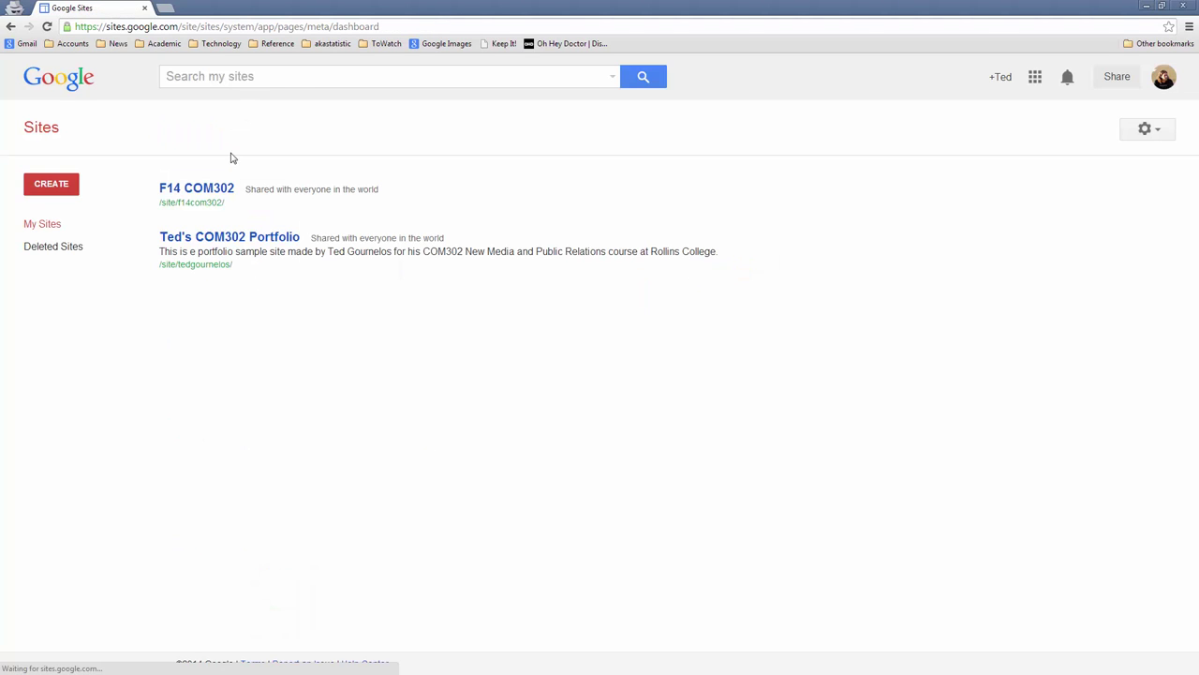
Open the F14 COM302 site from the My Sites list.
left_click(218, 190)
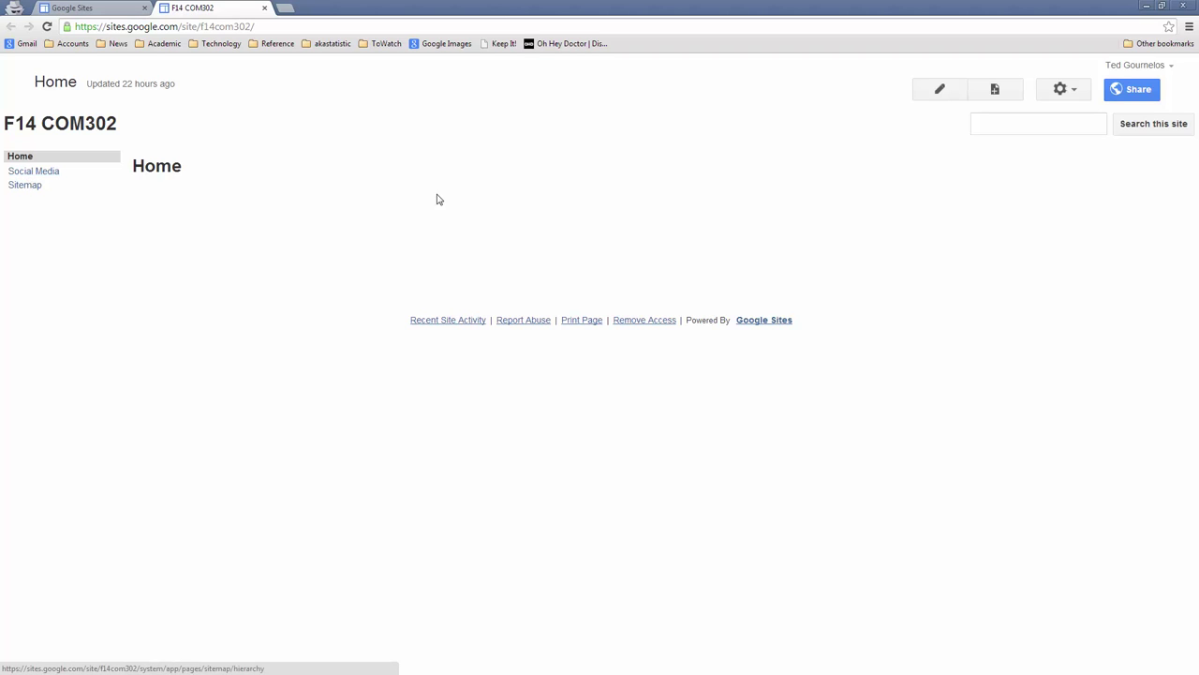
left_click(1060, 94)
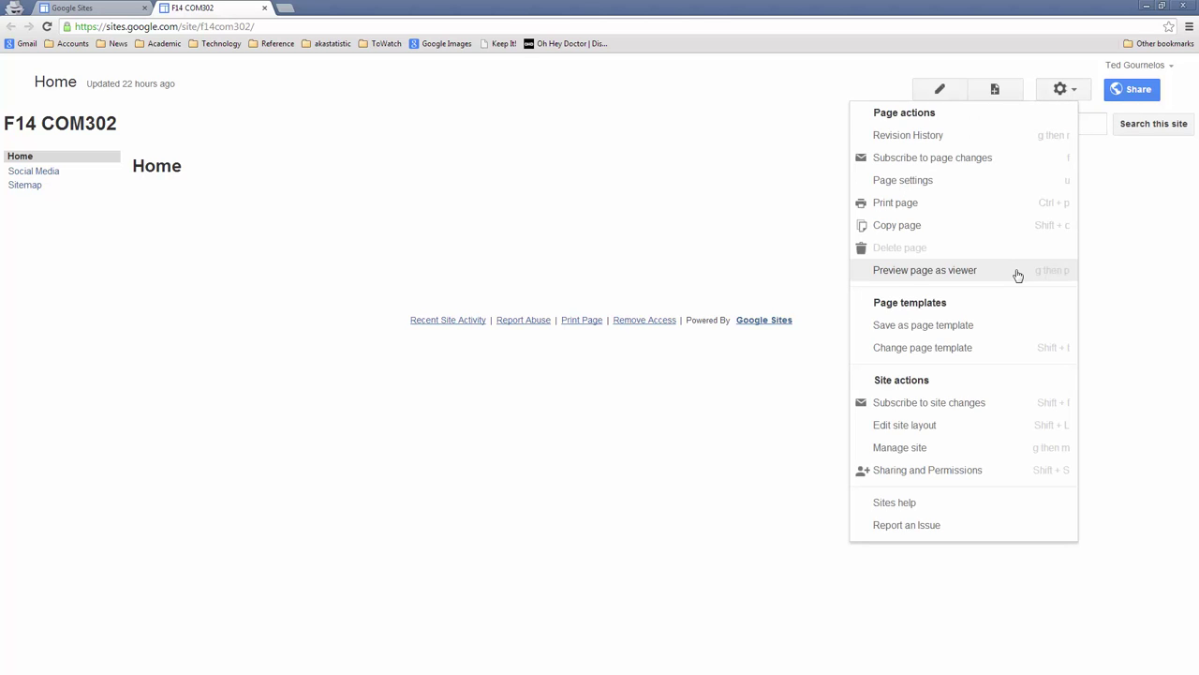
left_click(968, 274)
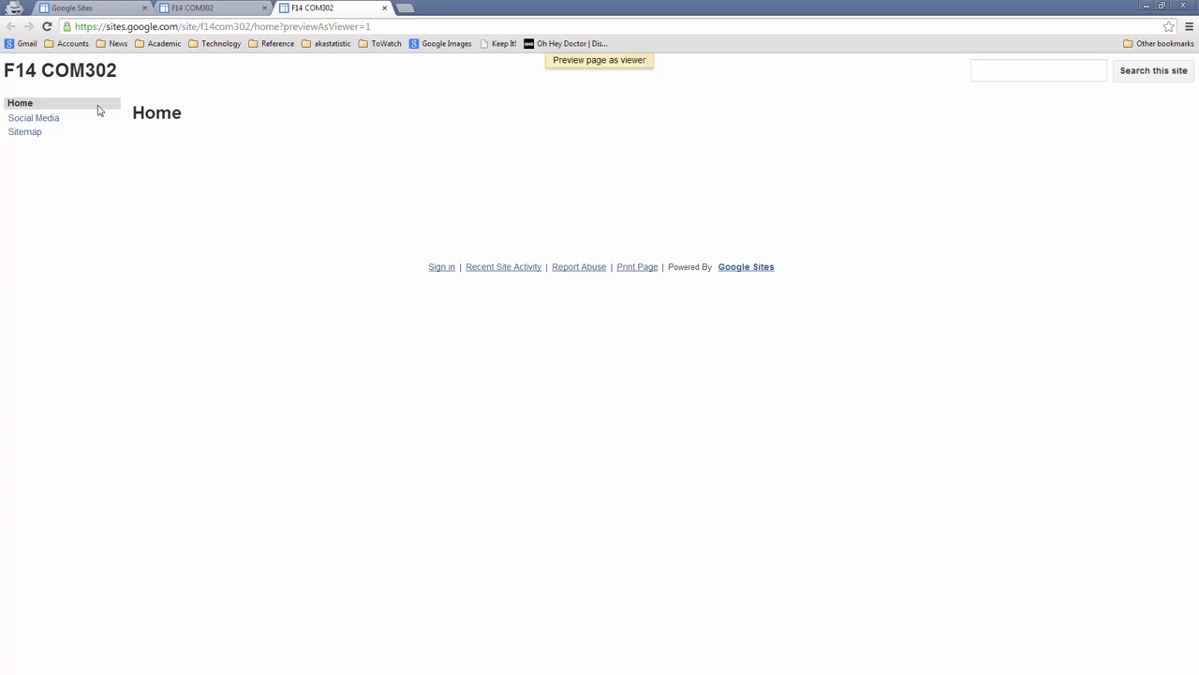
left_click(224, 10)
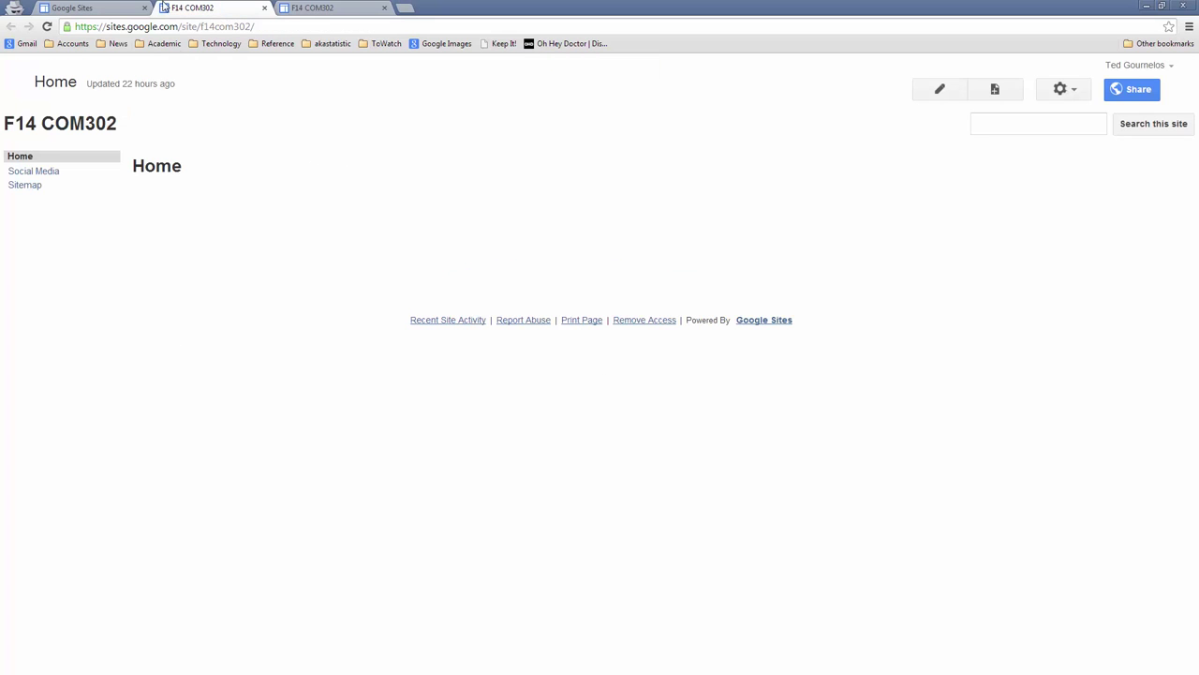
left_click(317, 8)
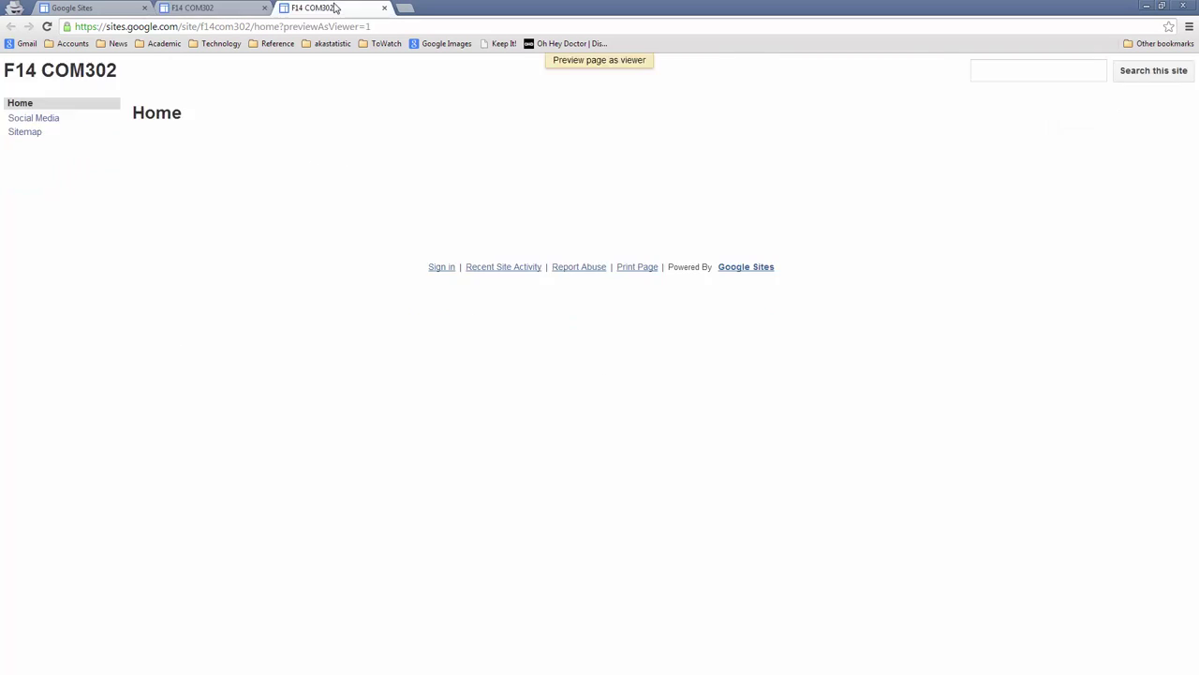
left_click(385, 9)
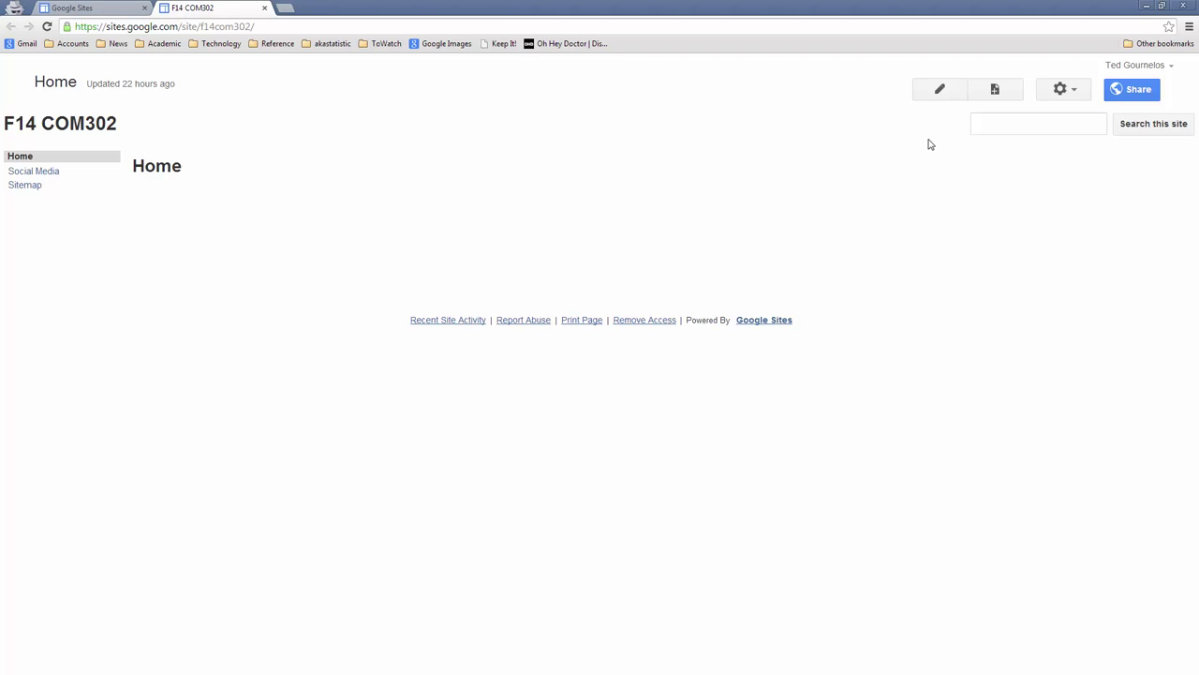
left_click(998, 91)
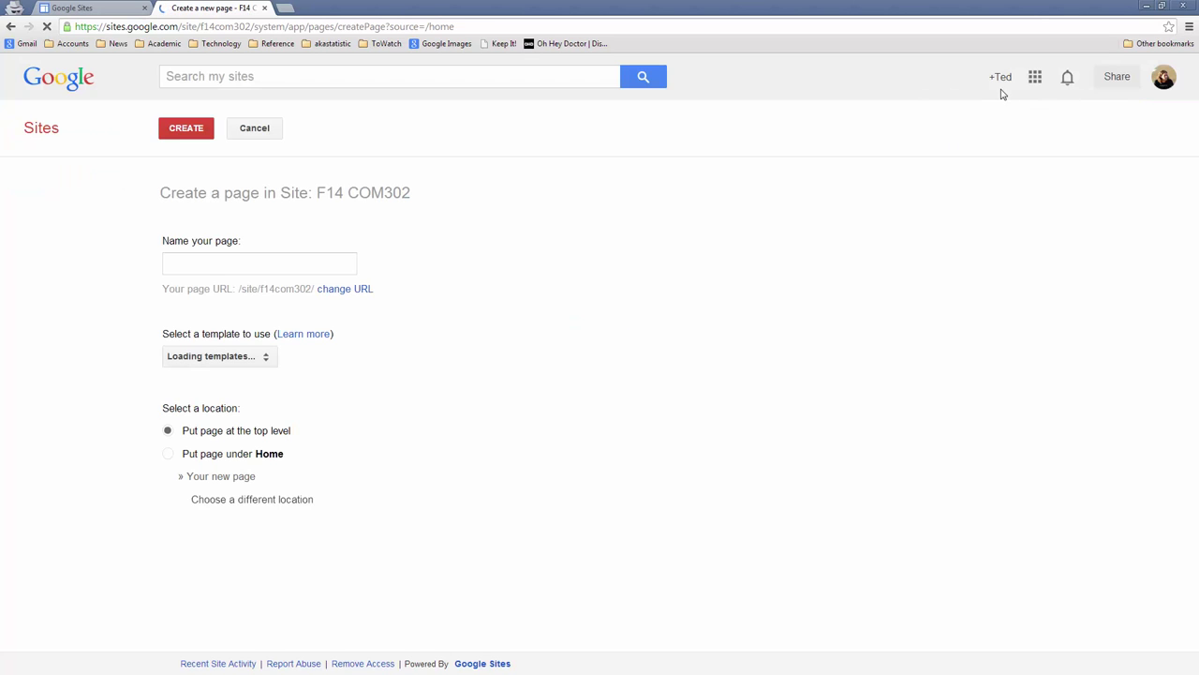
Create a top-level page named 'Research' using the Web Page template.
left_click(331, 263)
type("Research")
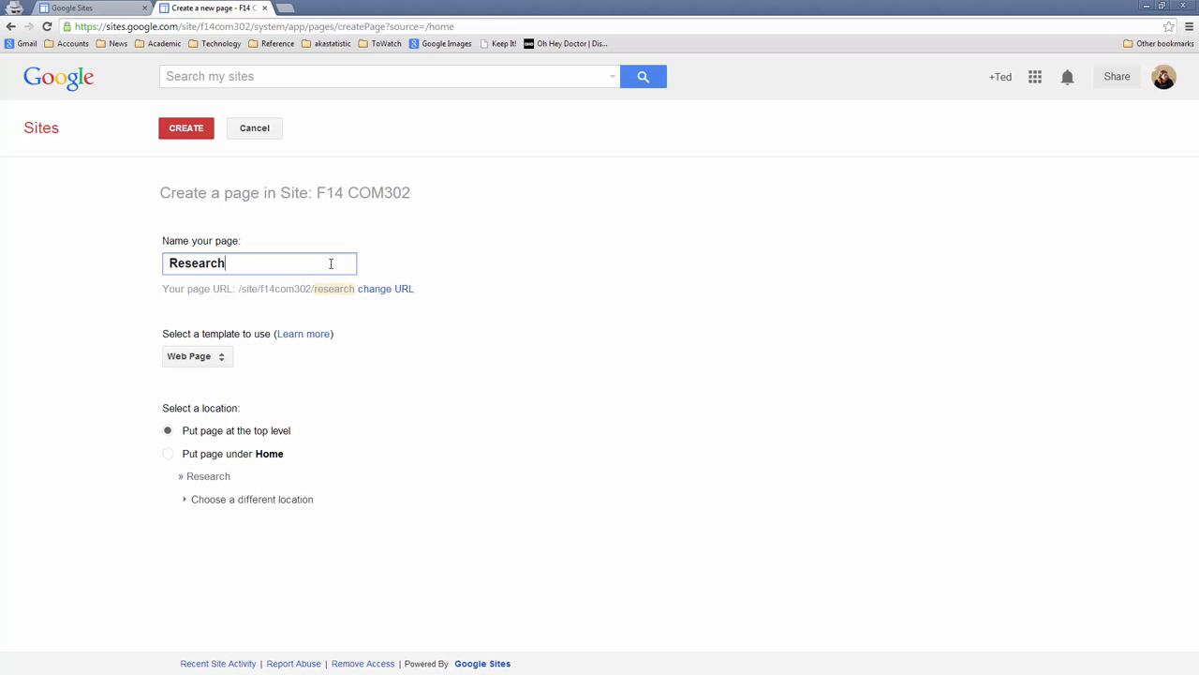
key("Return")
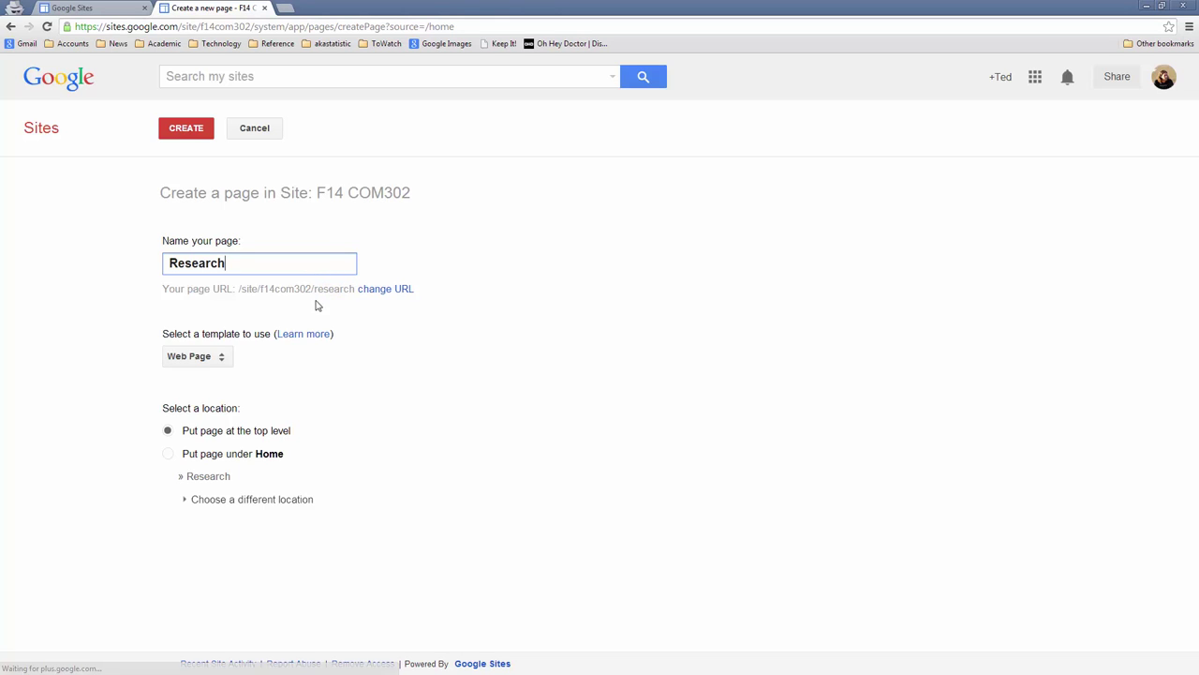
left_click(223, 356)
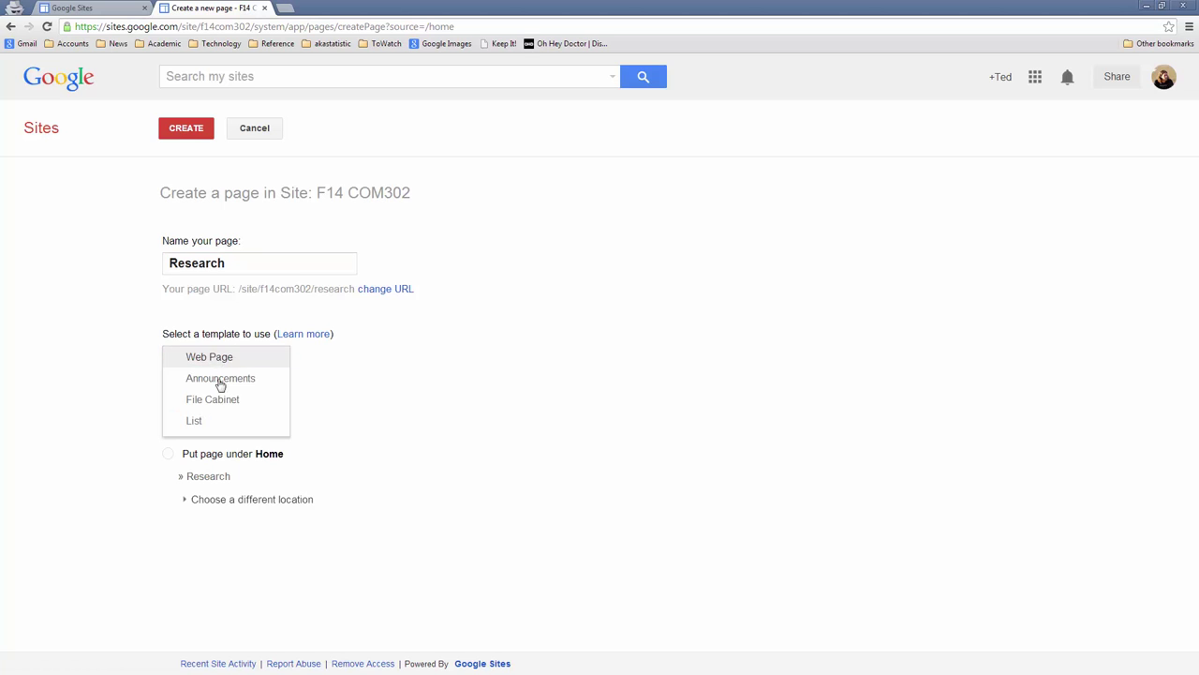
left_click(206, 365)
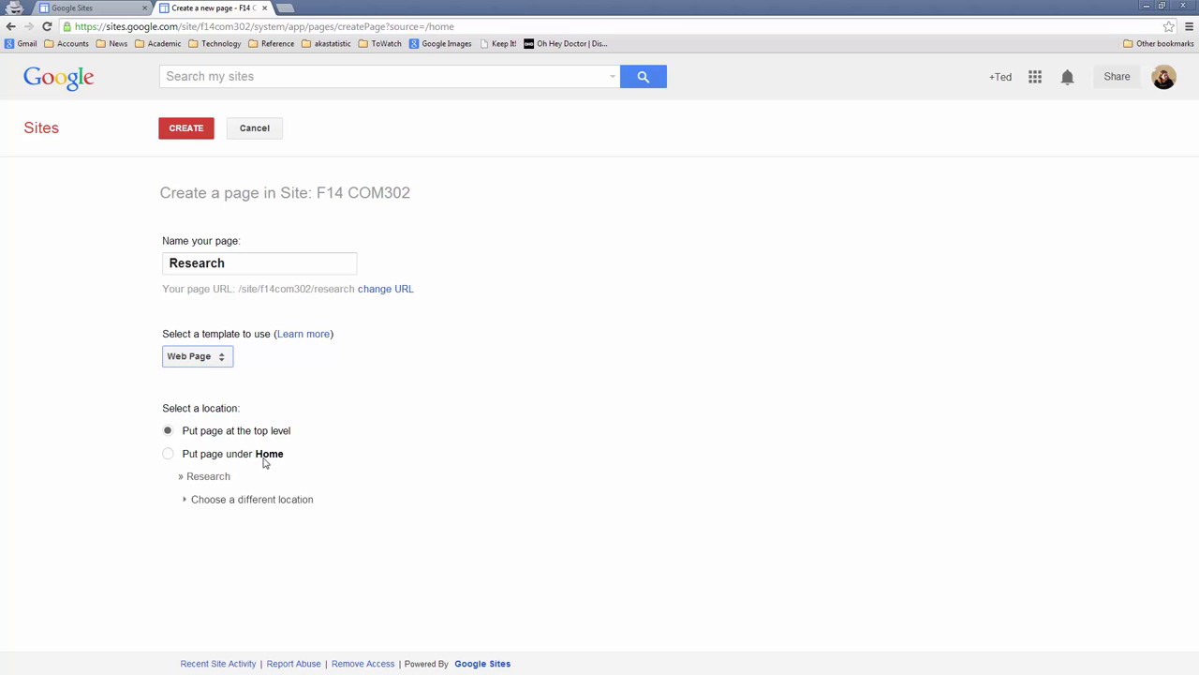
left_click(189, 129)
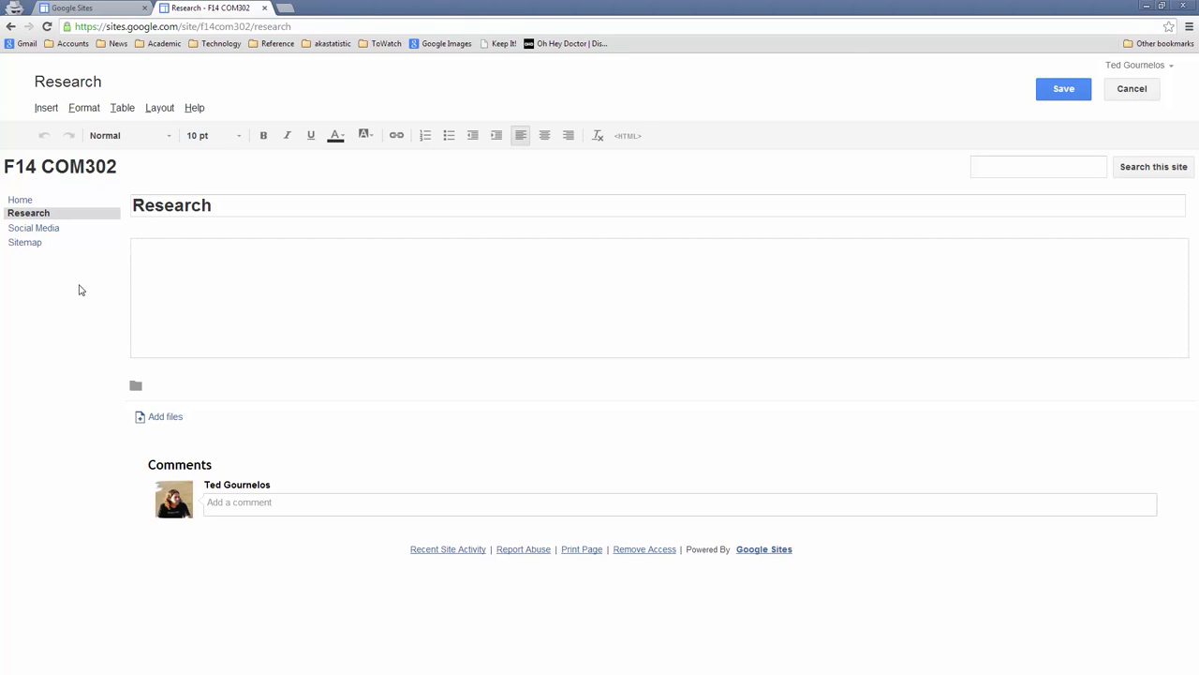
Save the blank Research page and switch to Edit site layout.
left_click(1062, 90)
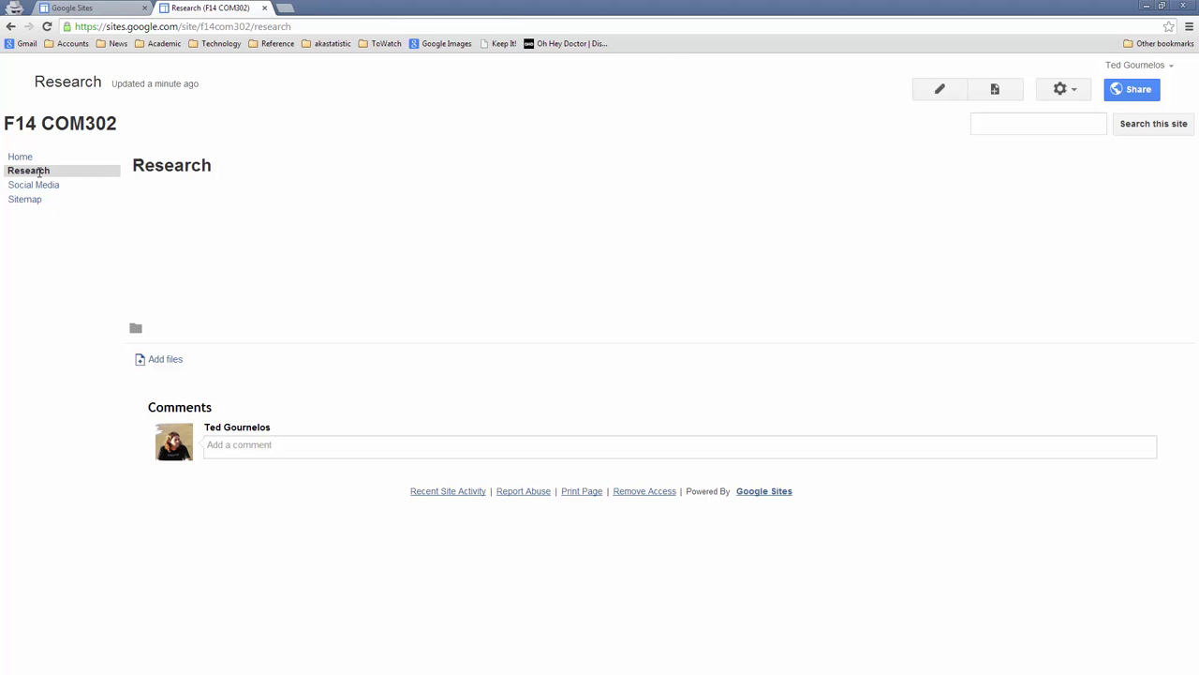
left_click(1075, 95)
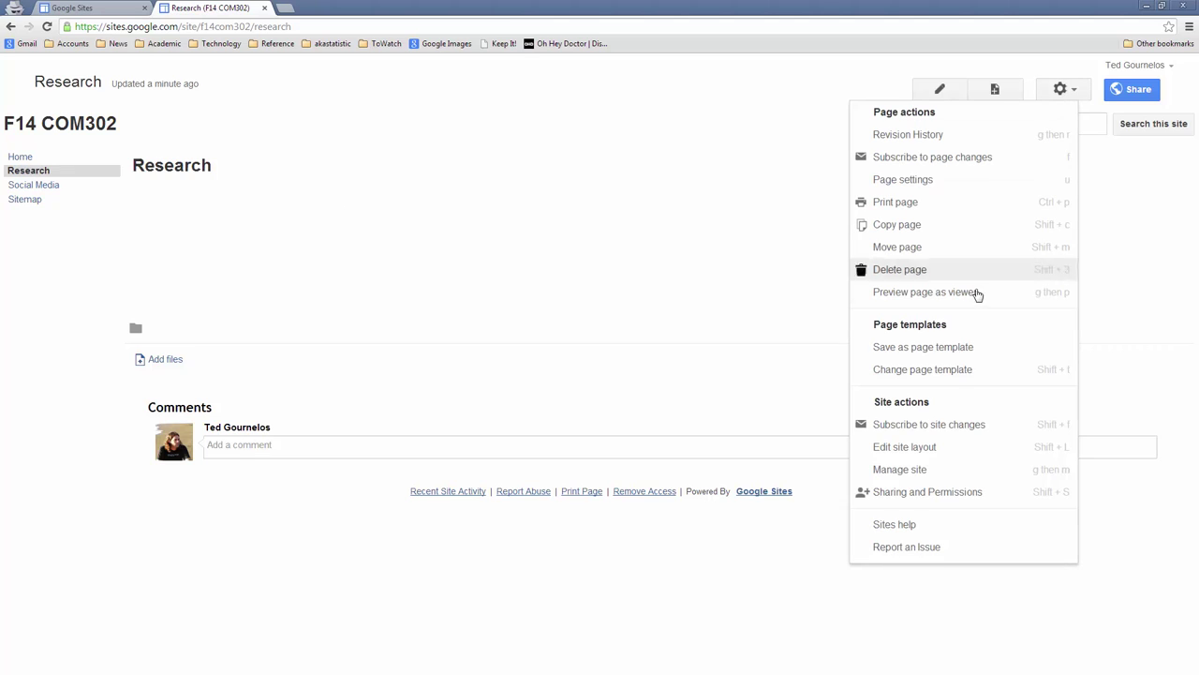
left_click(942, 450)
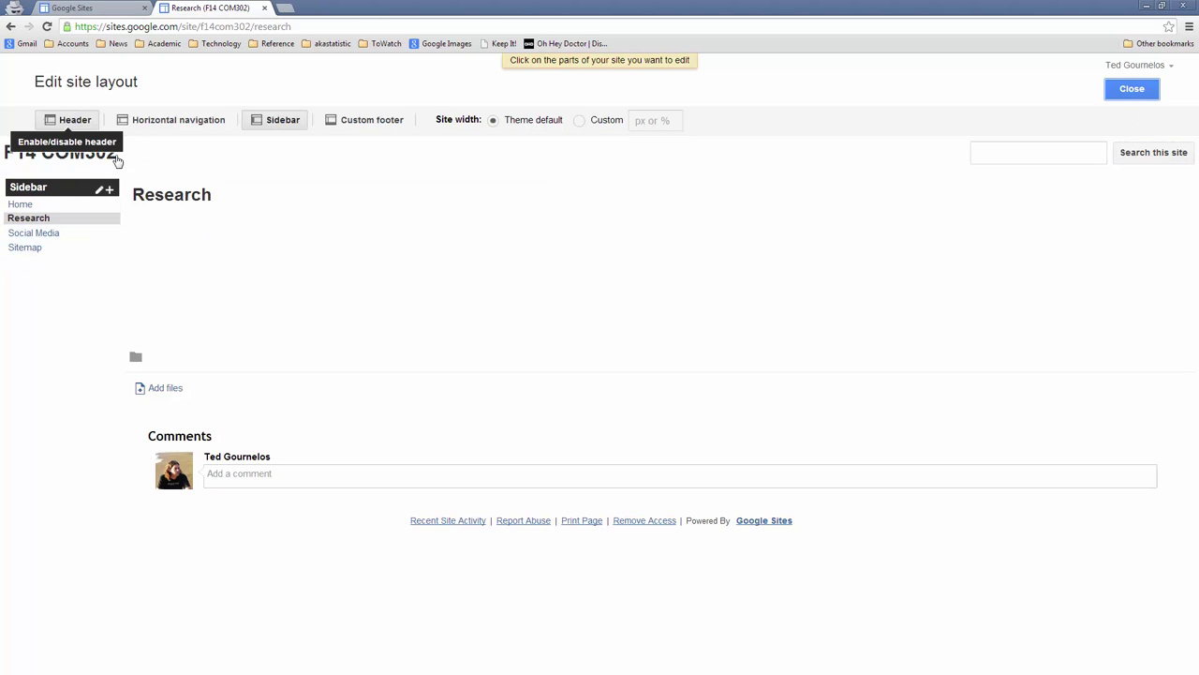
left_click(71, 121)
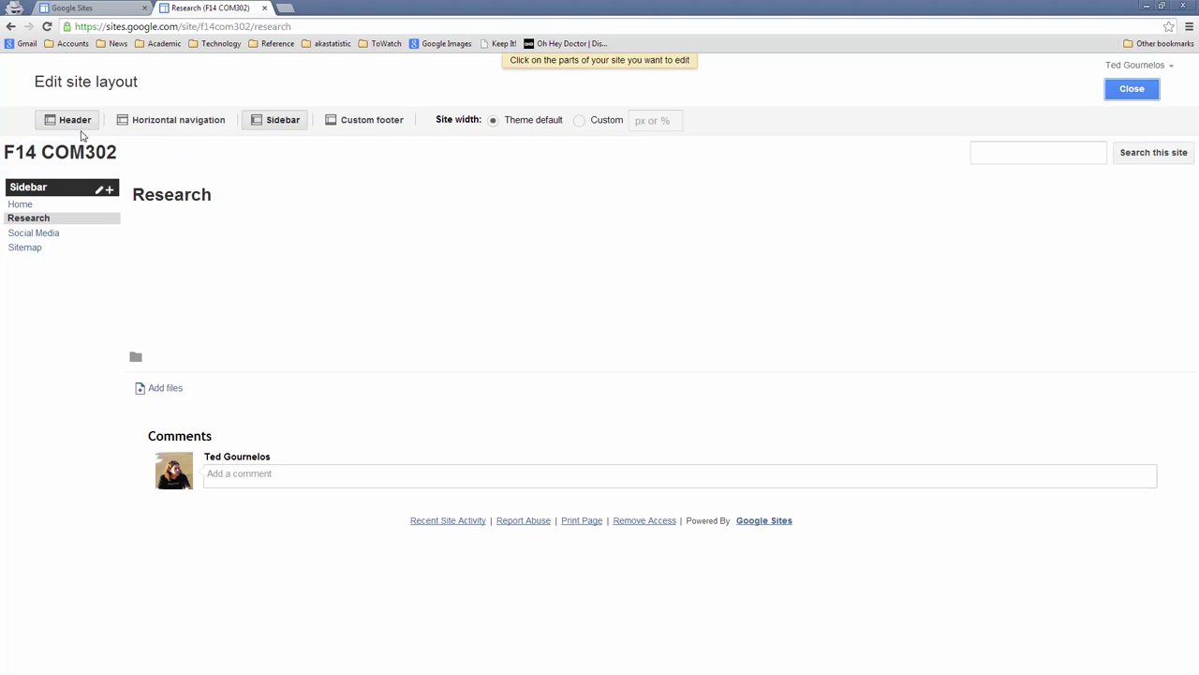
left_click(81, 124)
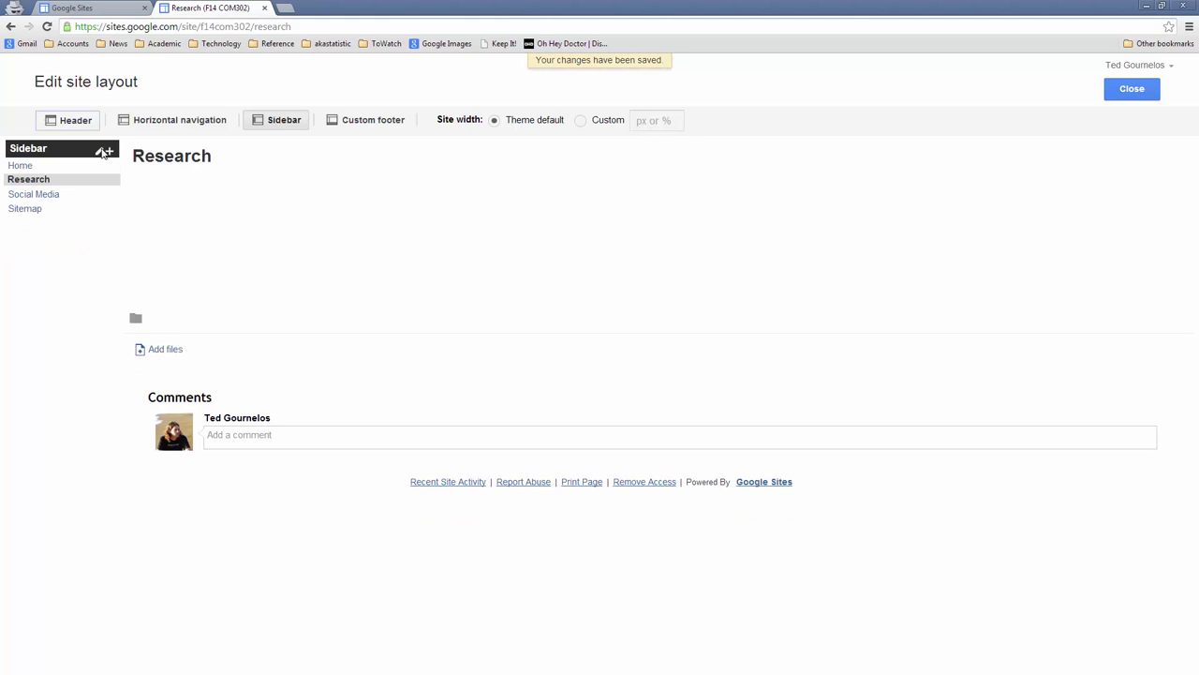
left_click(94, 130)
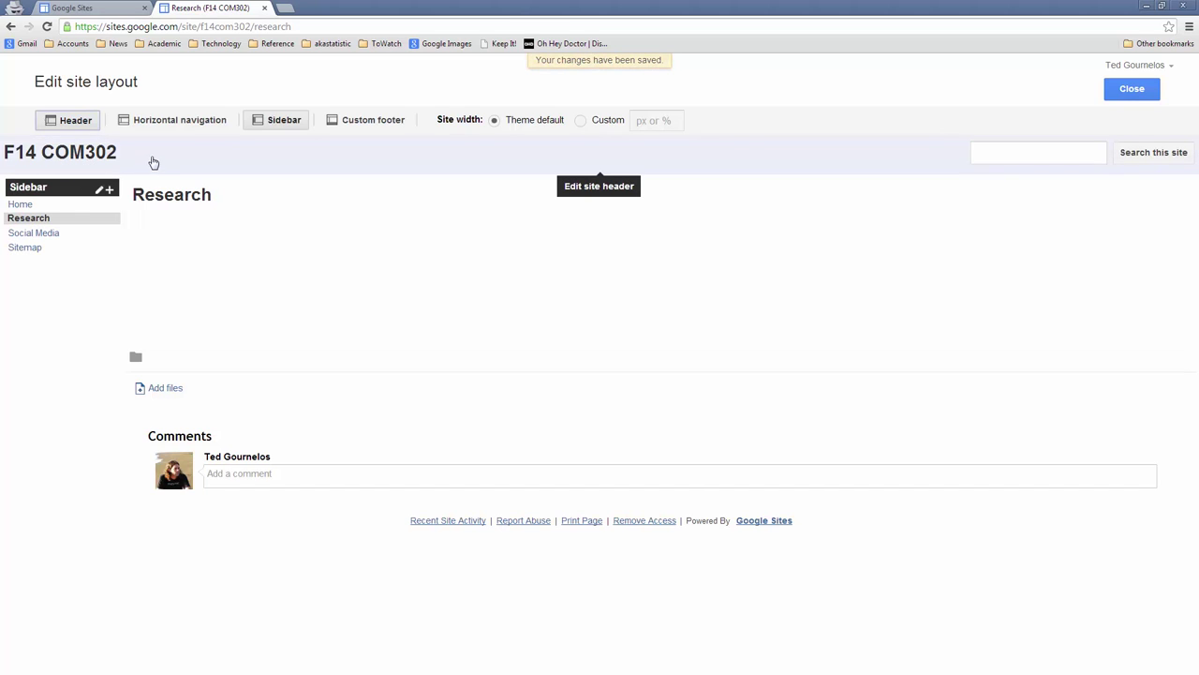
left_click(499, 166)
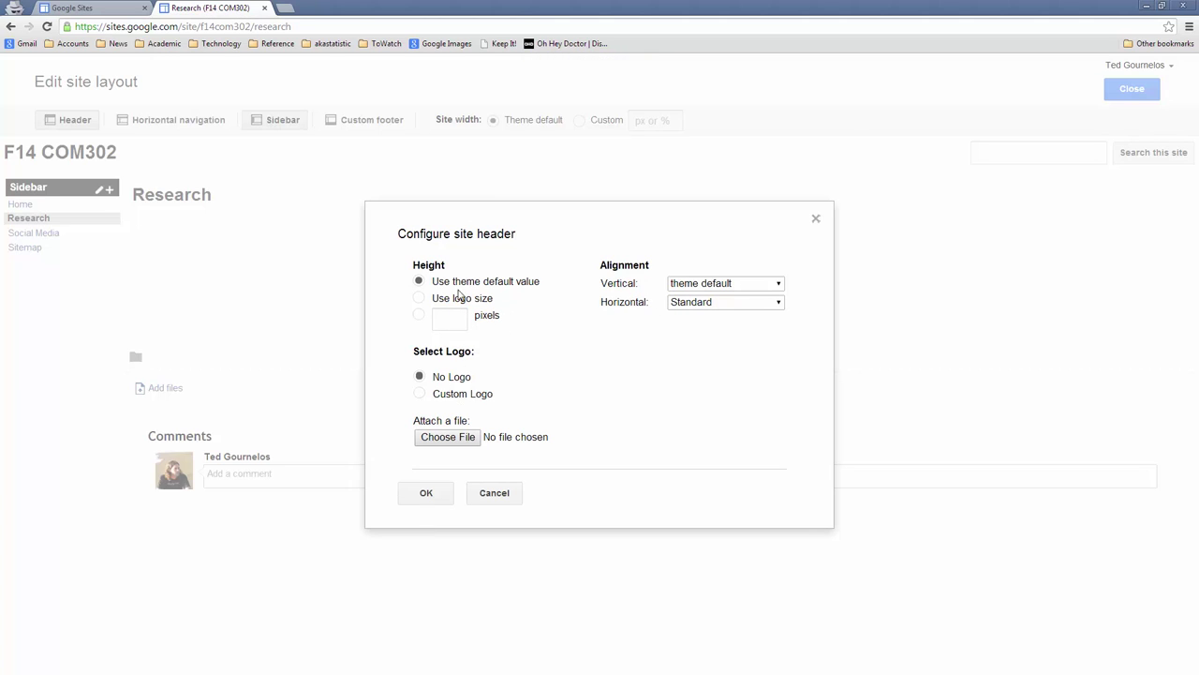
left_click(494, 493)
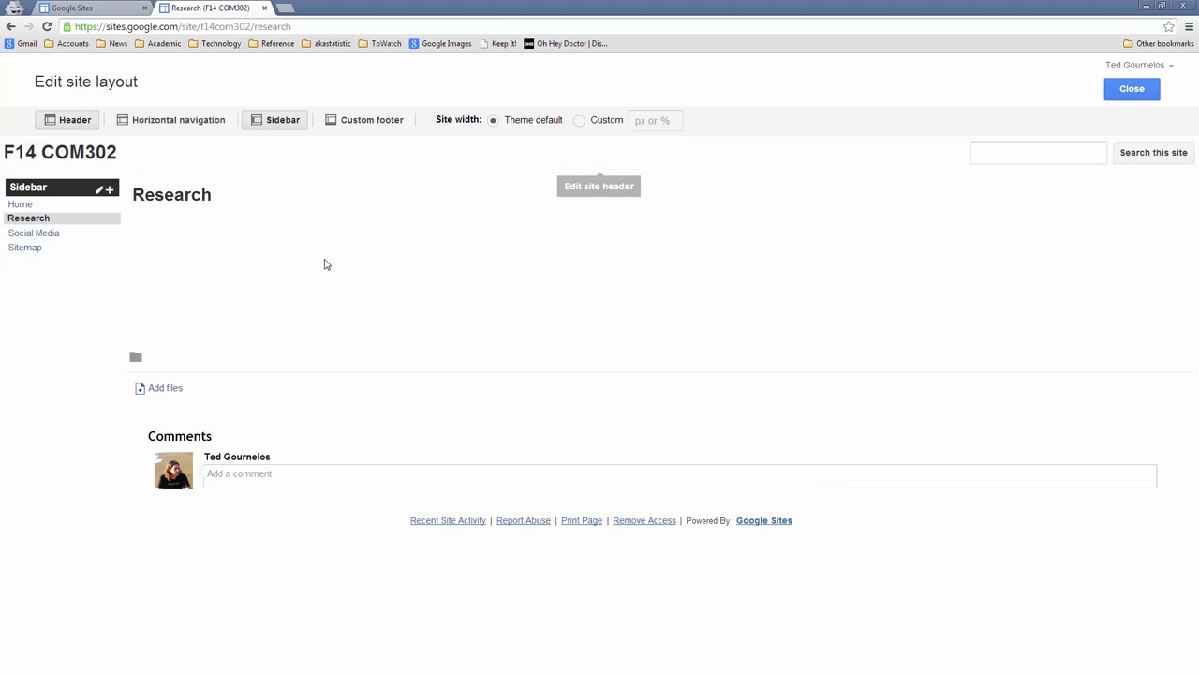
mouse_move(56, 206)
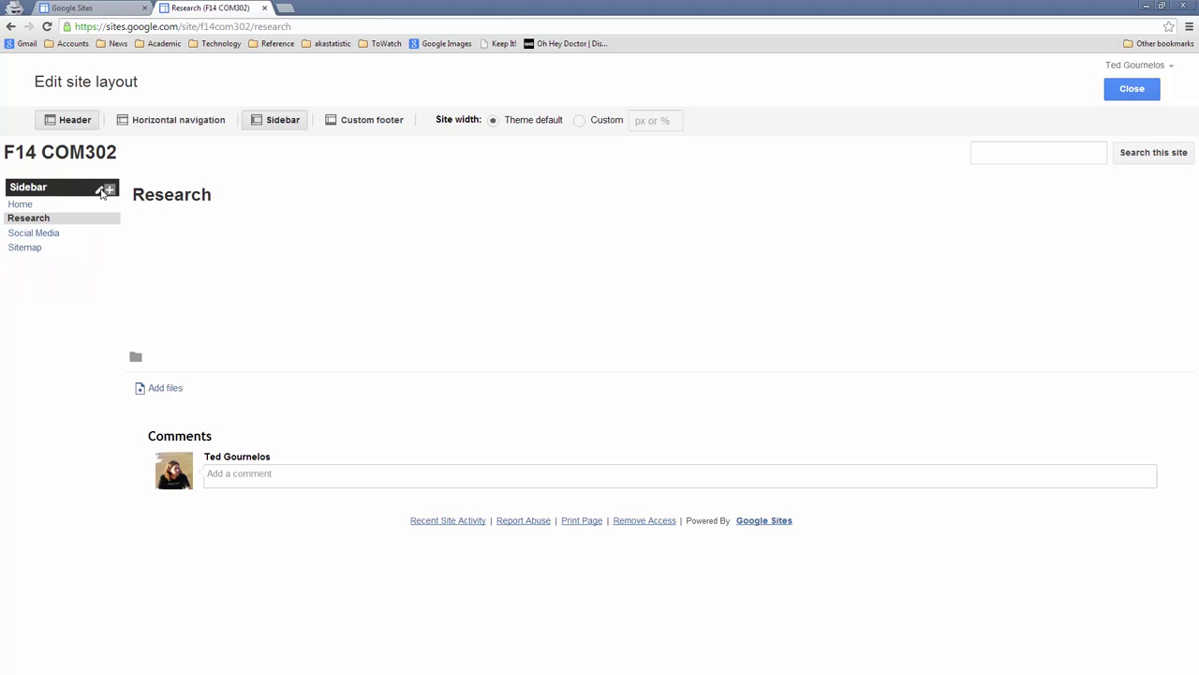
Turn on horizontal navigation and remove the sidebar from the F14 COM302 layout.
left_click(100, 190)
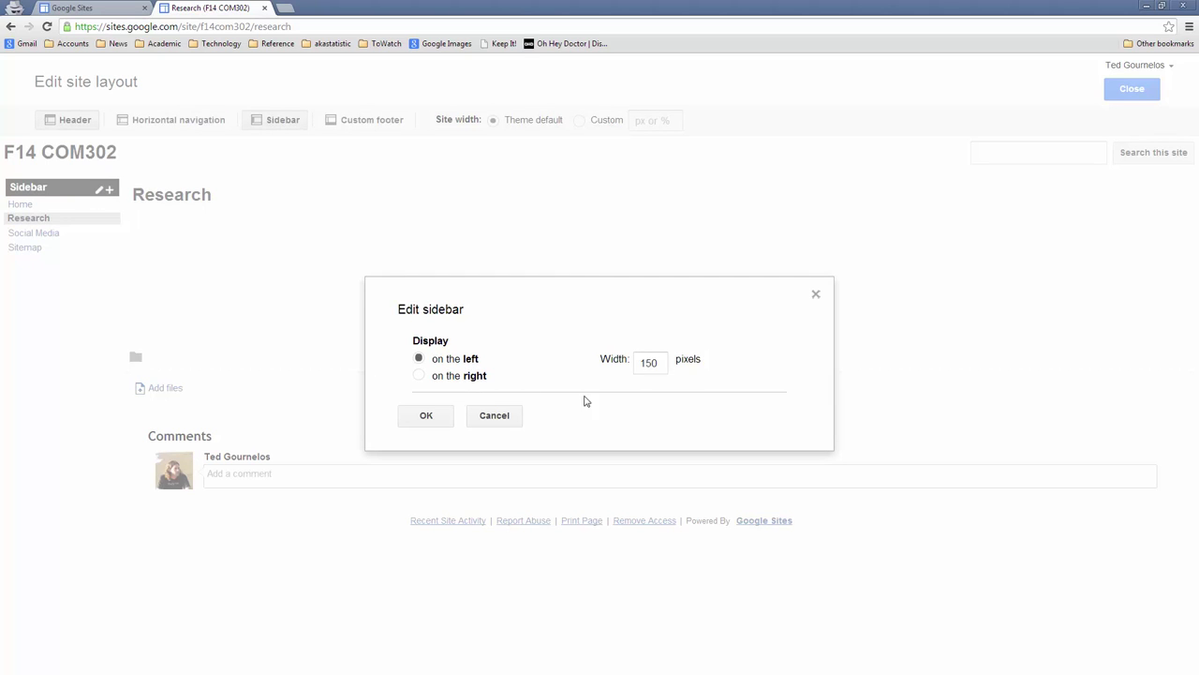
left_click(500, 421)
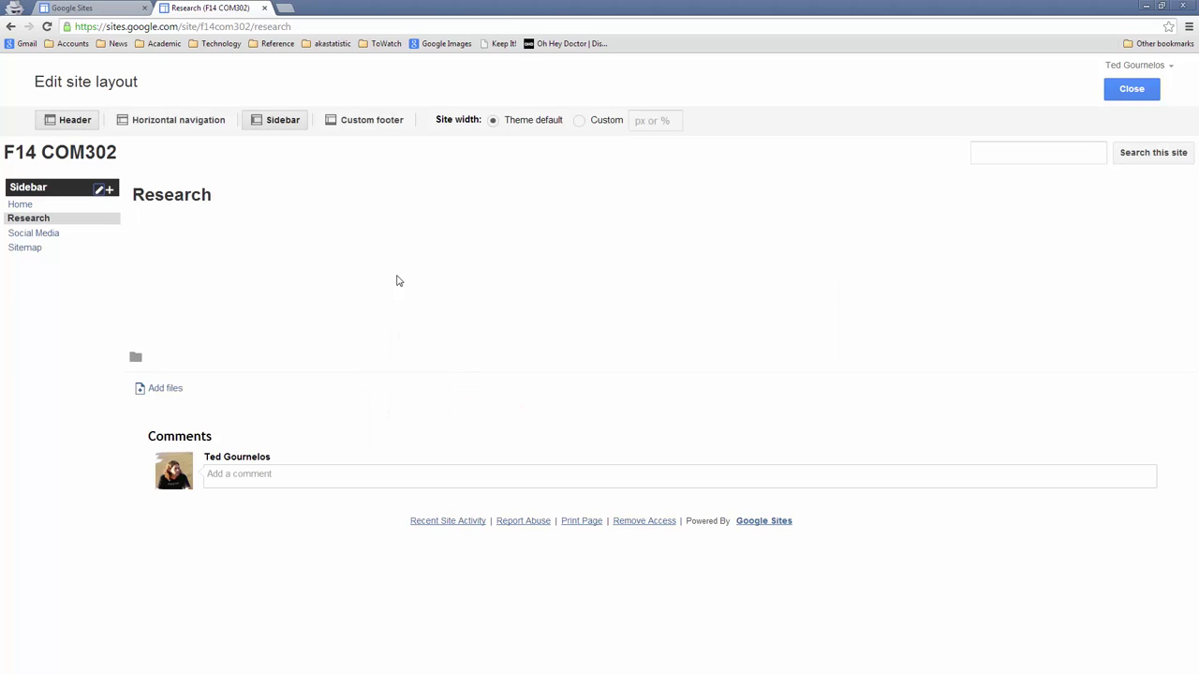
left_click(195, 129)
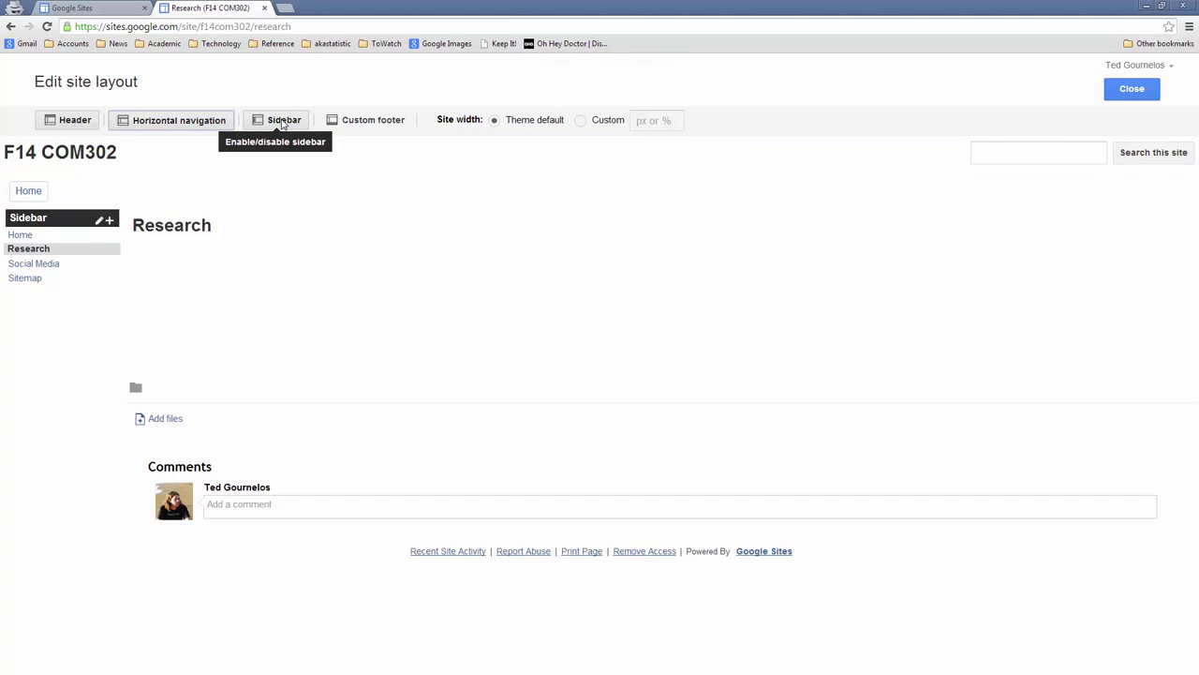
left_click(283, 122)
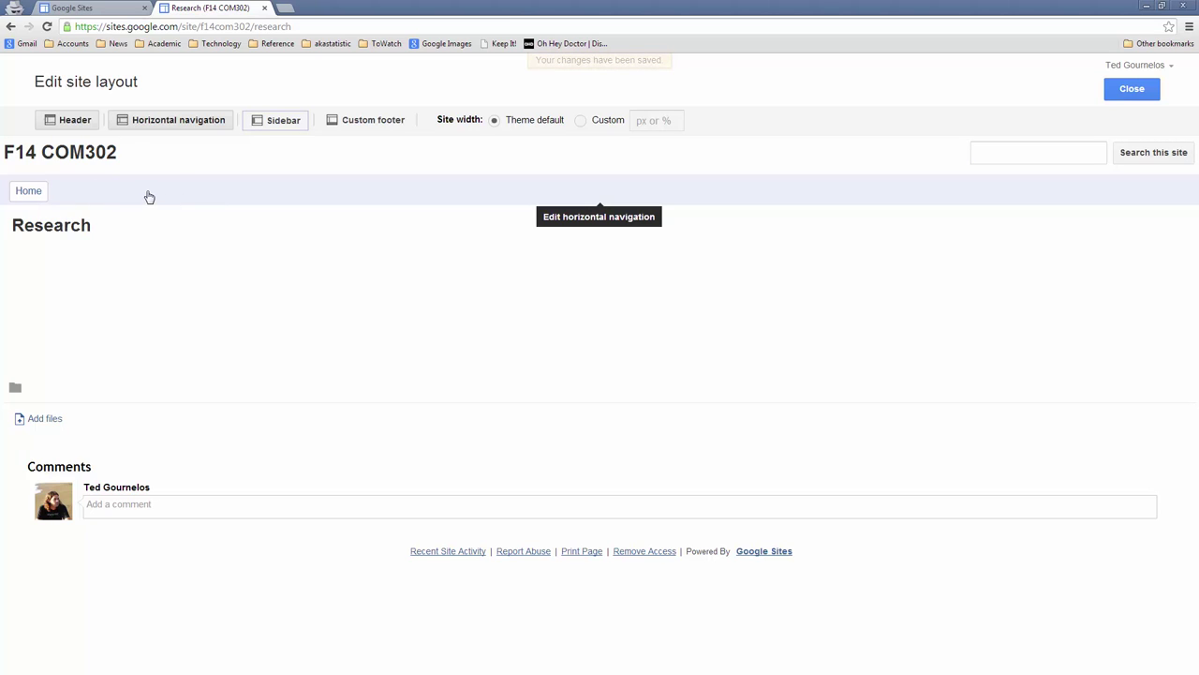
Close the layout editor and go to the Manage site settings.
left_click(1123, 96)
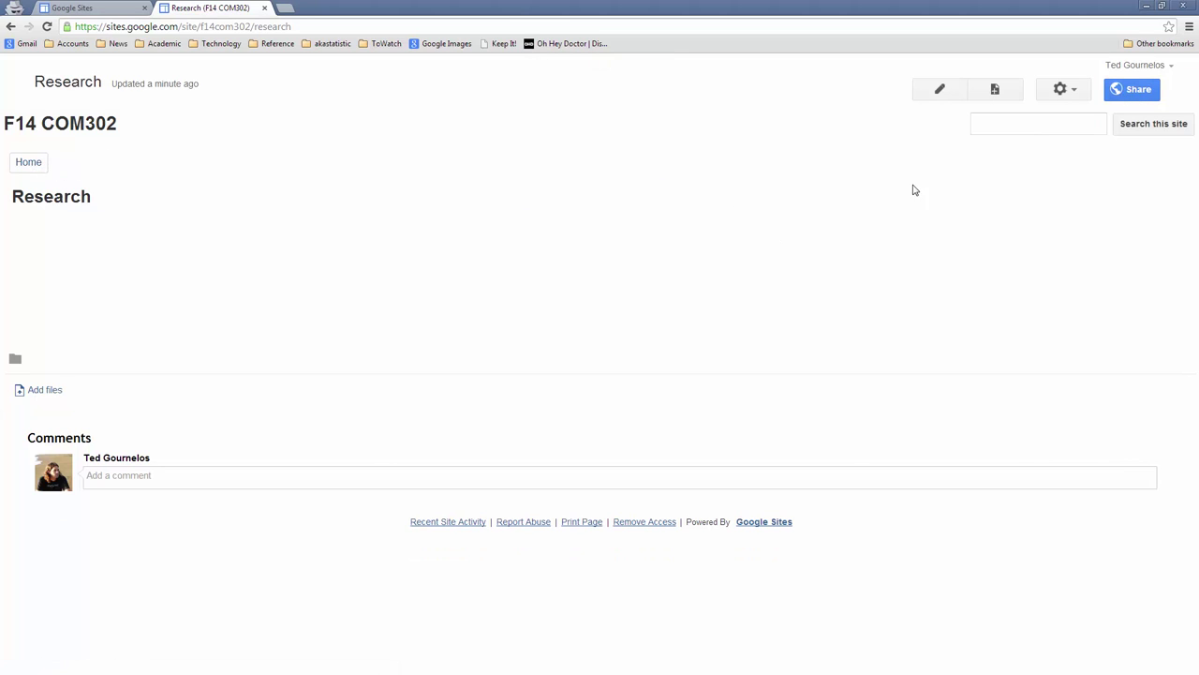
left_click(1060, 93)
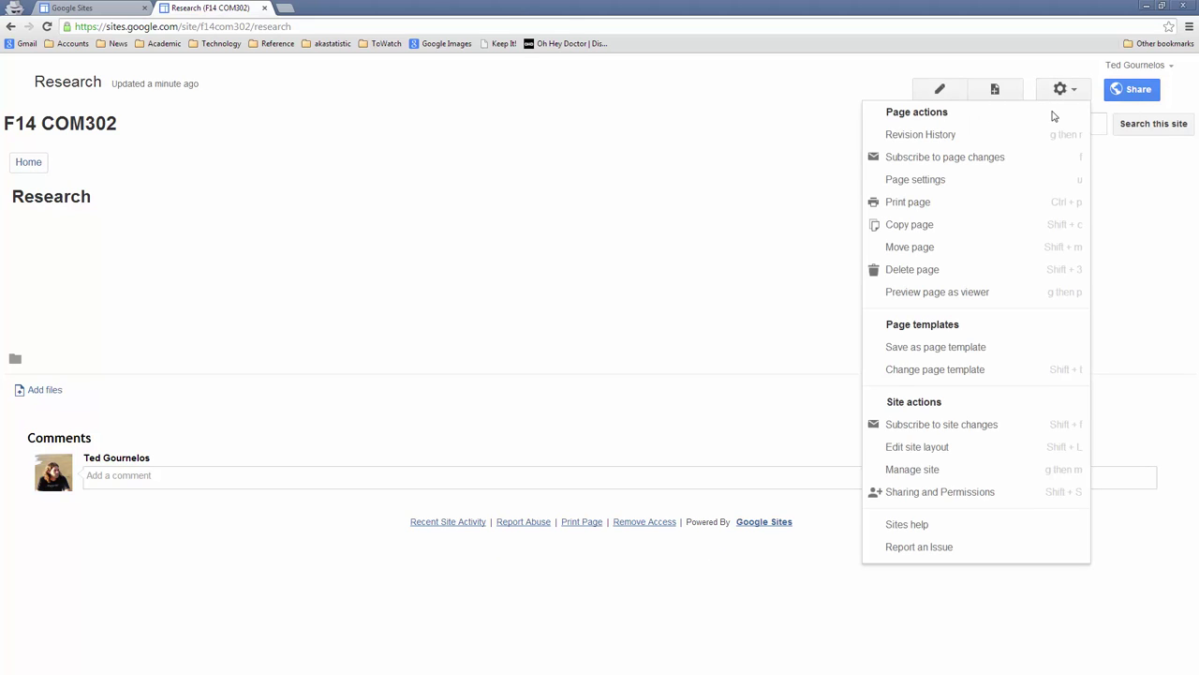
left_click(946, 476)
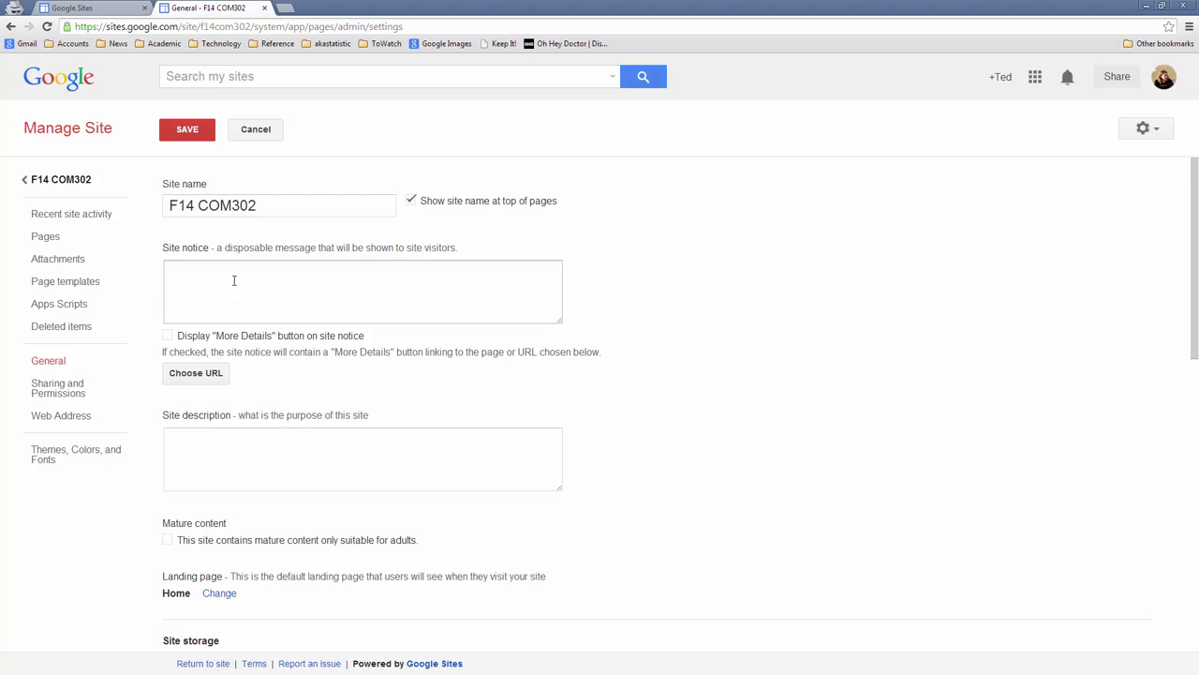
Review Pages, Attachments, Page templates and Sharing settings, leaving visibility unchanged, then return Home.
left_click(45, 238)
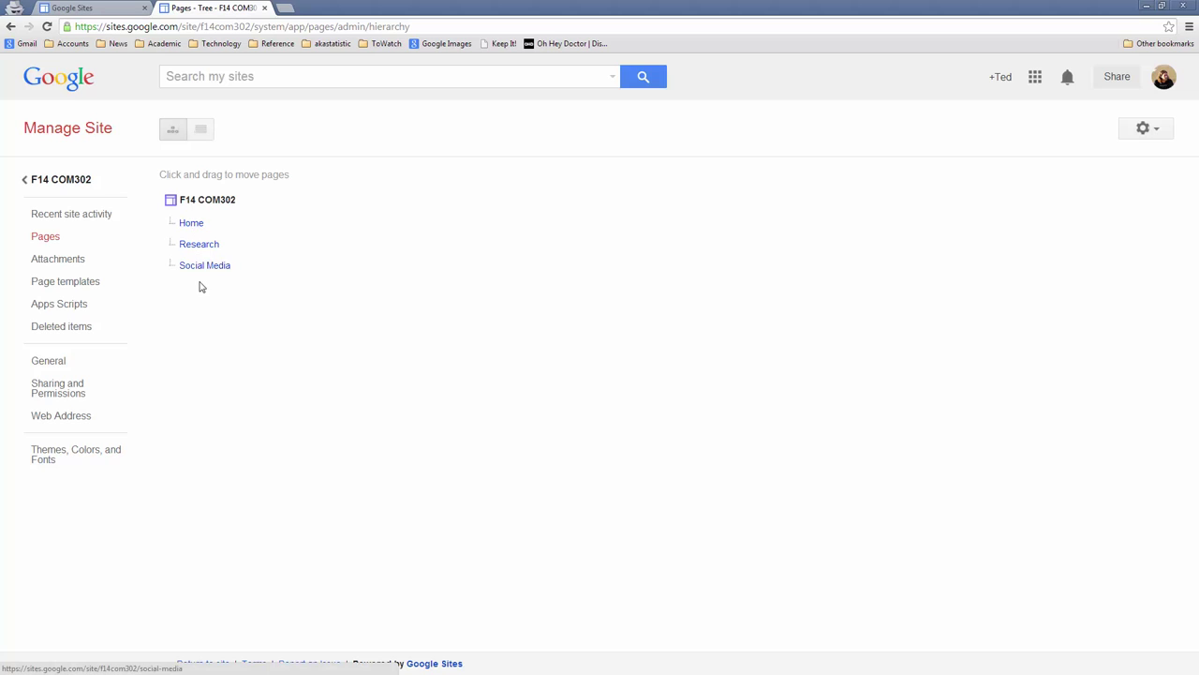
left_click(79, 261)
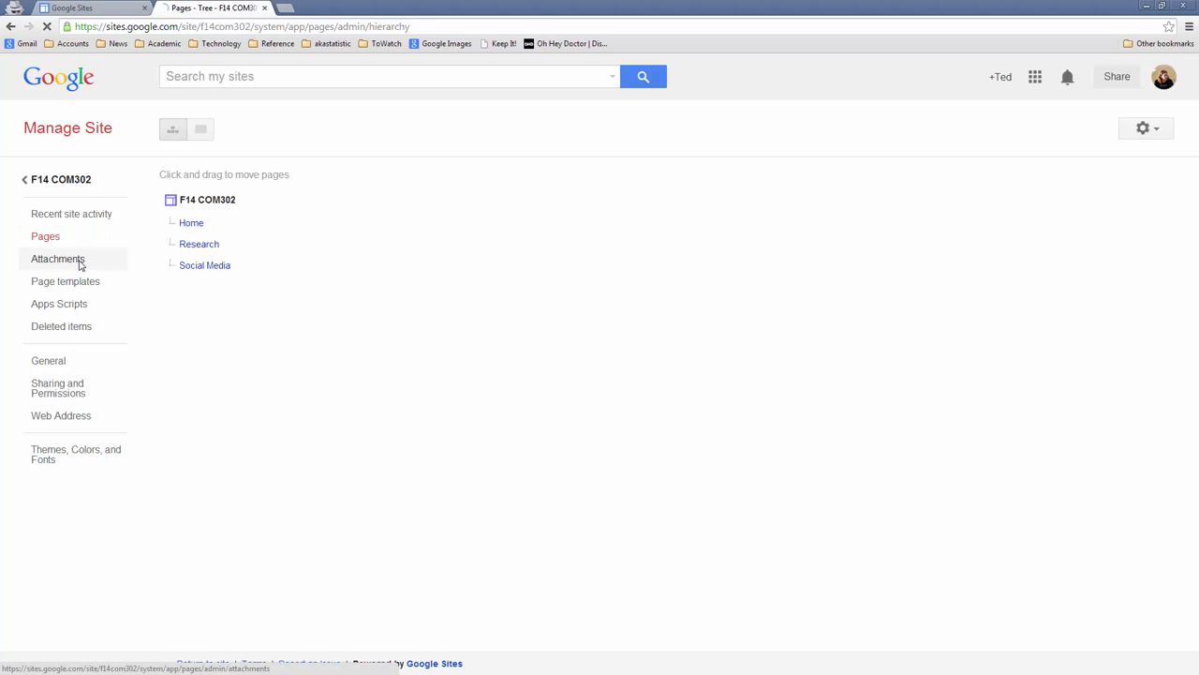
left_click(77, 290)
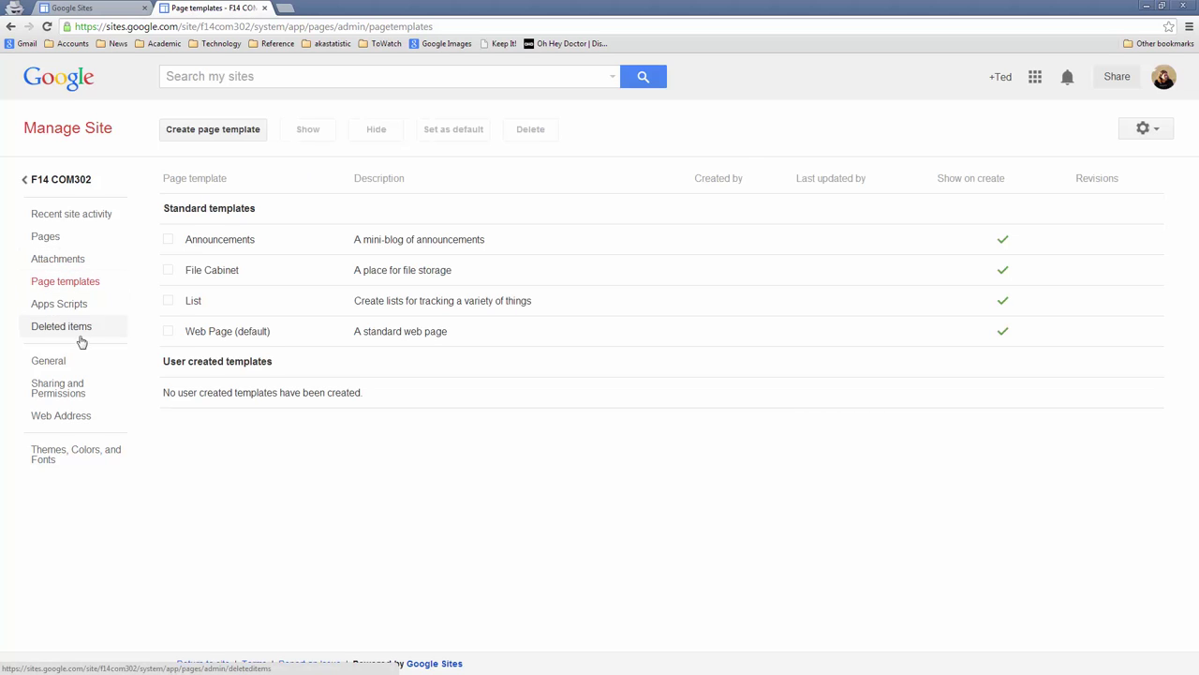
left_click(73, 396)
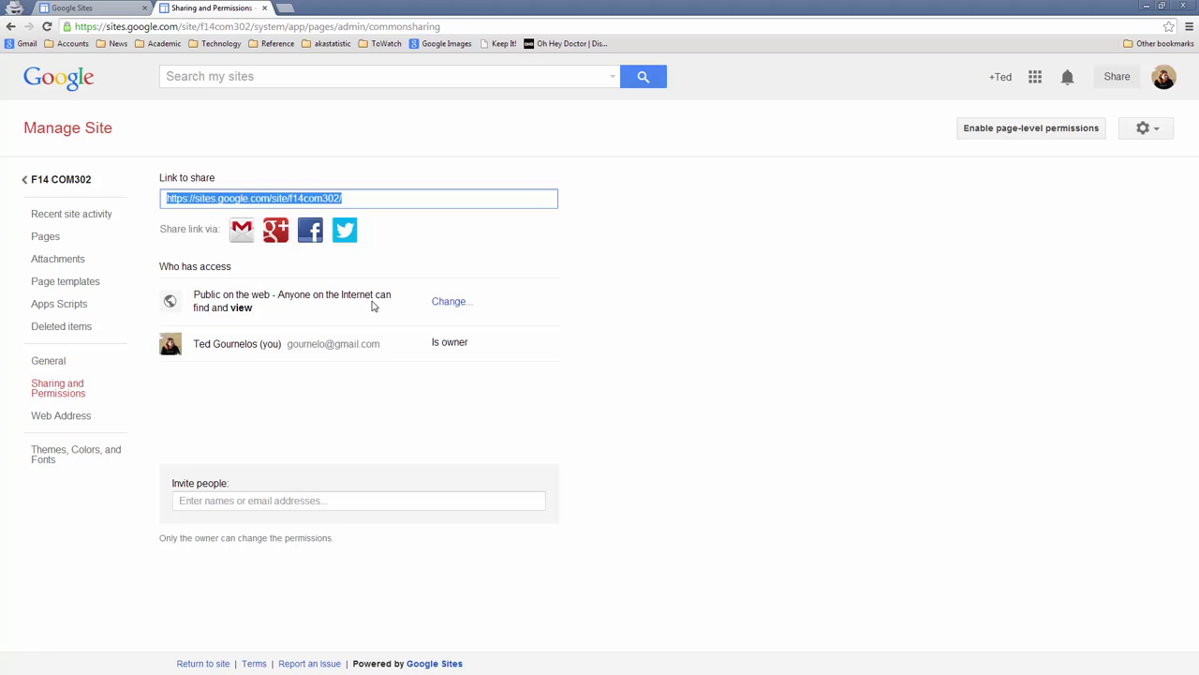
left_click(442, 302)
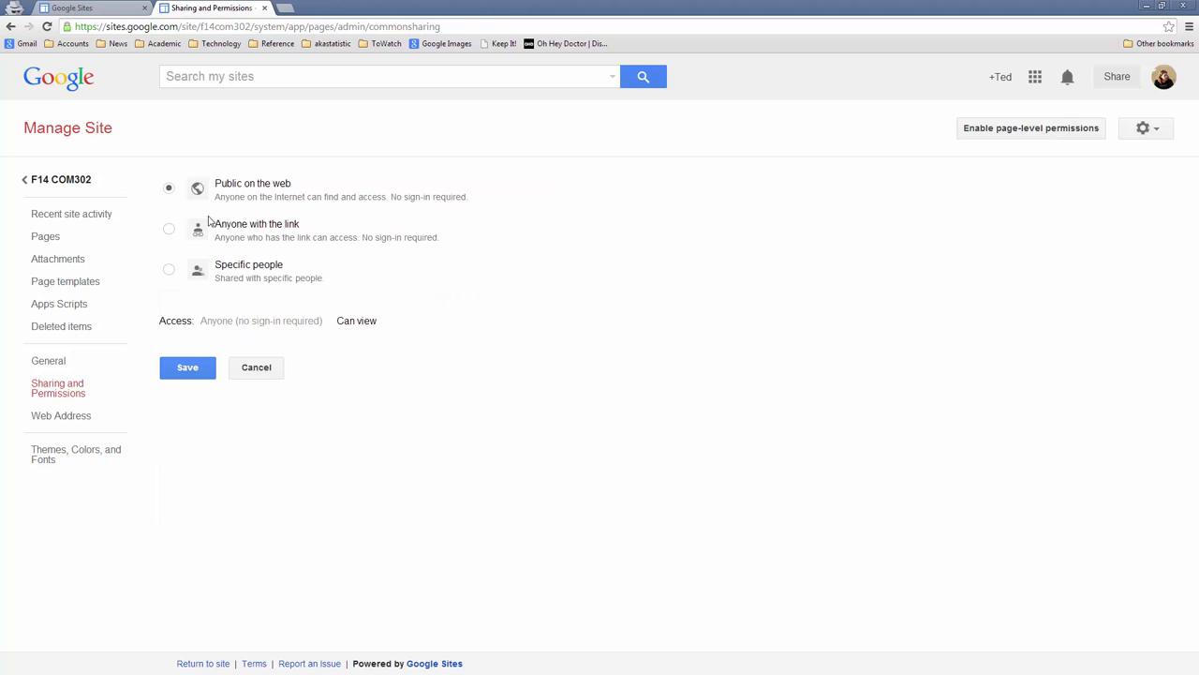
left_click(256, 369)
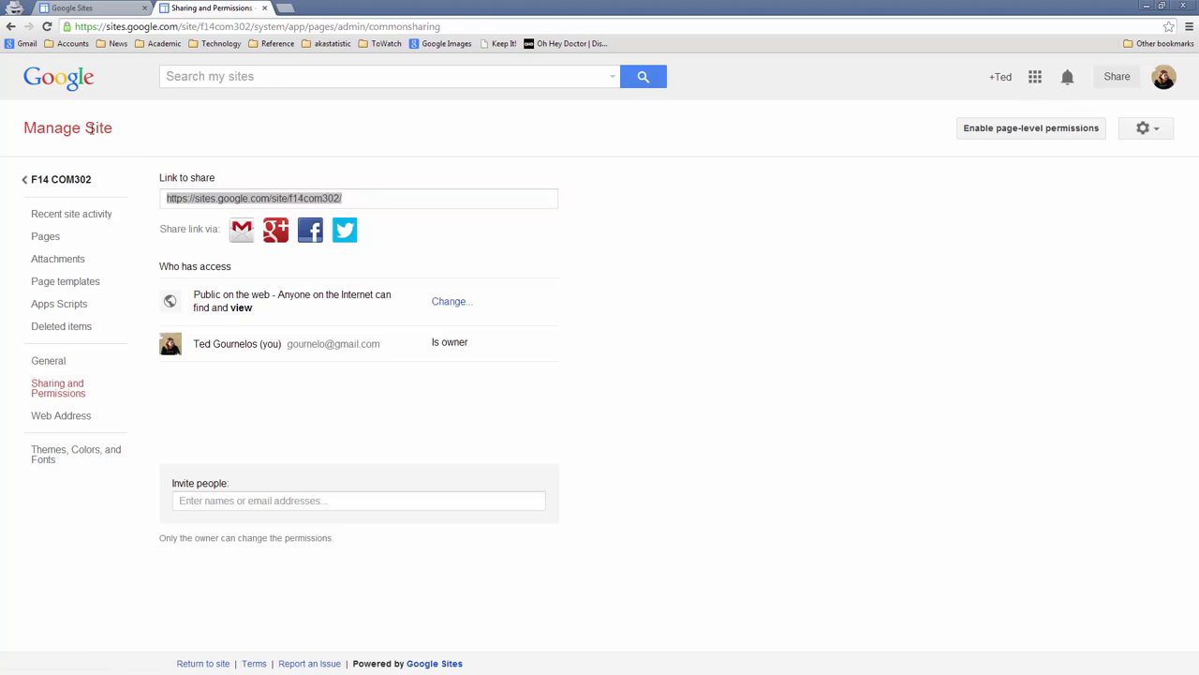
left_click(50, 180)
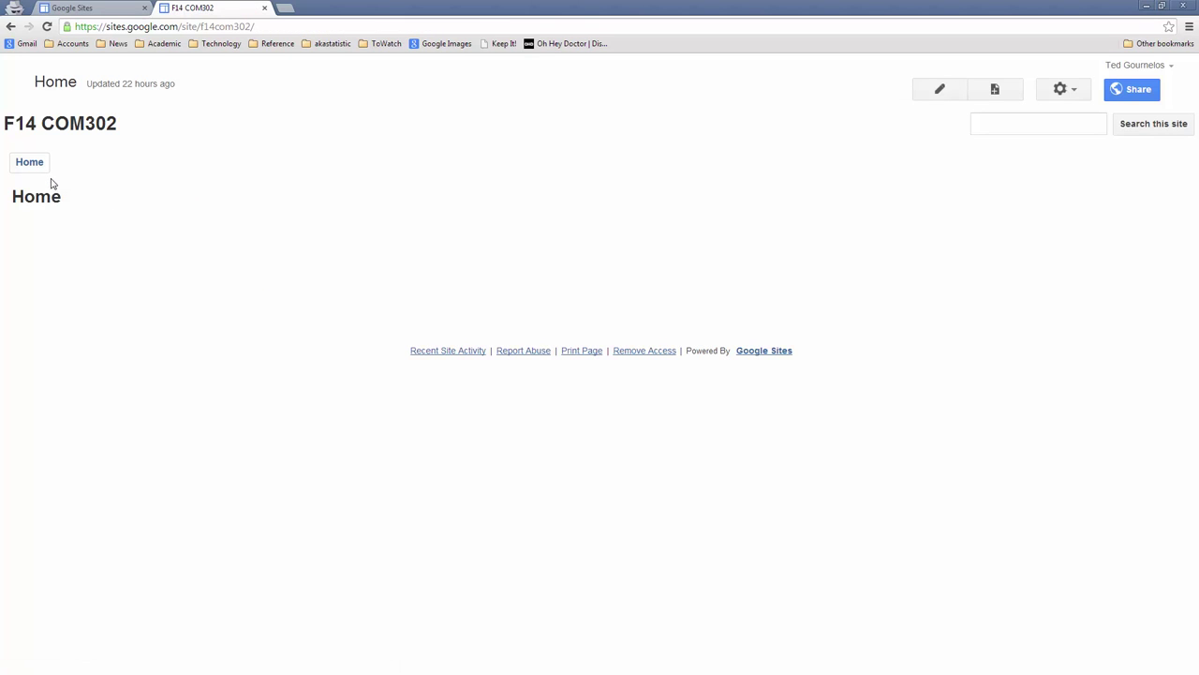
Turn off Show page title in the Home page's settings and save.
left_click(1061, 90)
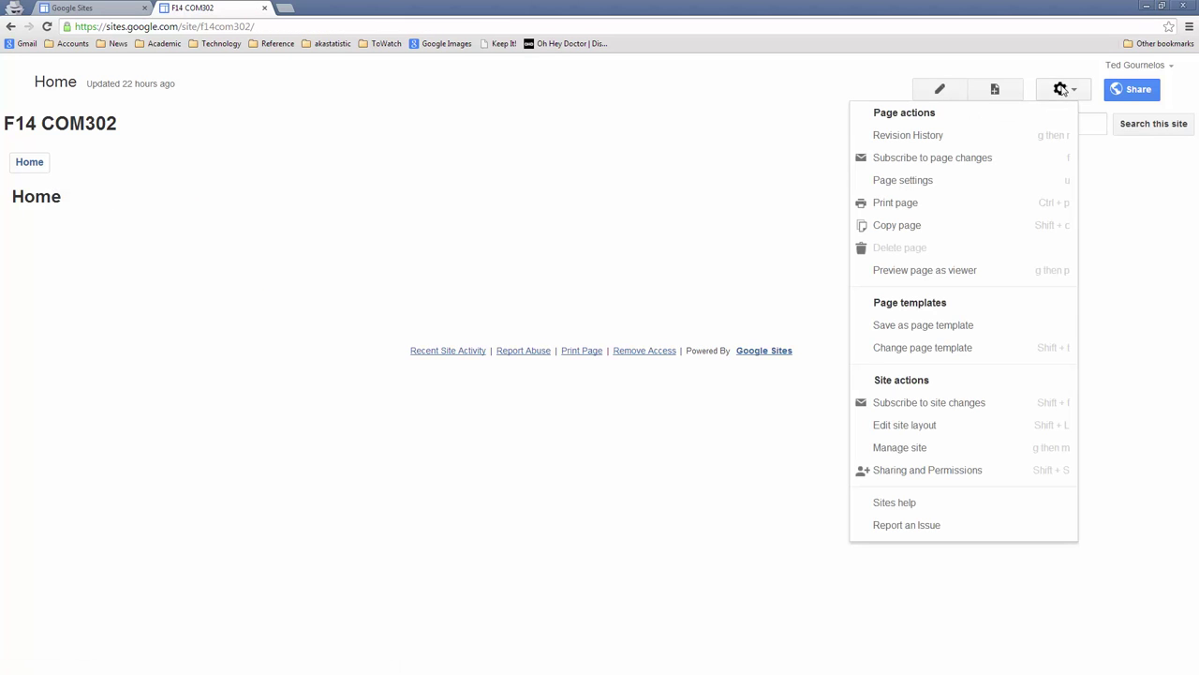
left_click(928, 182)
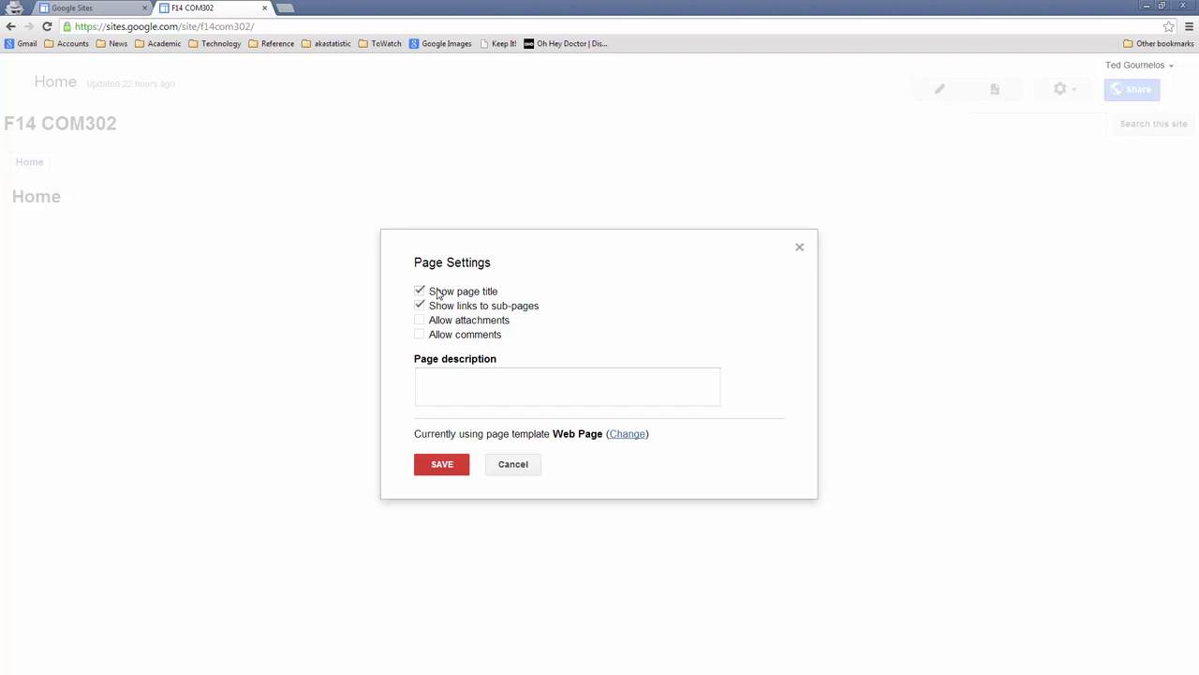
left_click(420, 292)
left_click(444, 466)
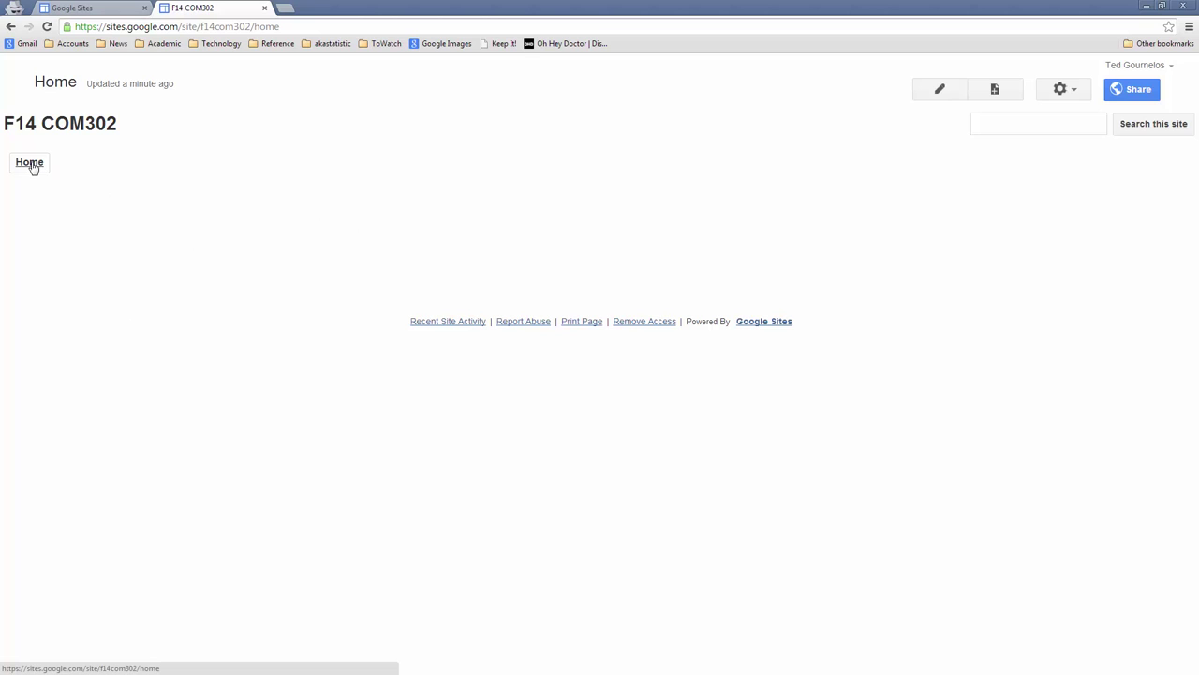
left_click(1072, 93)
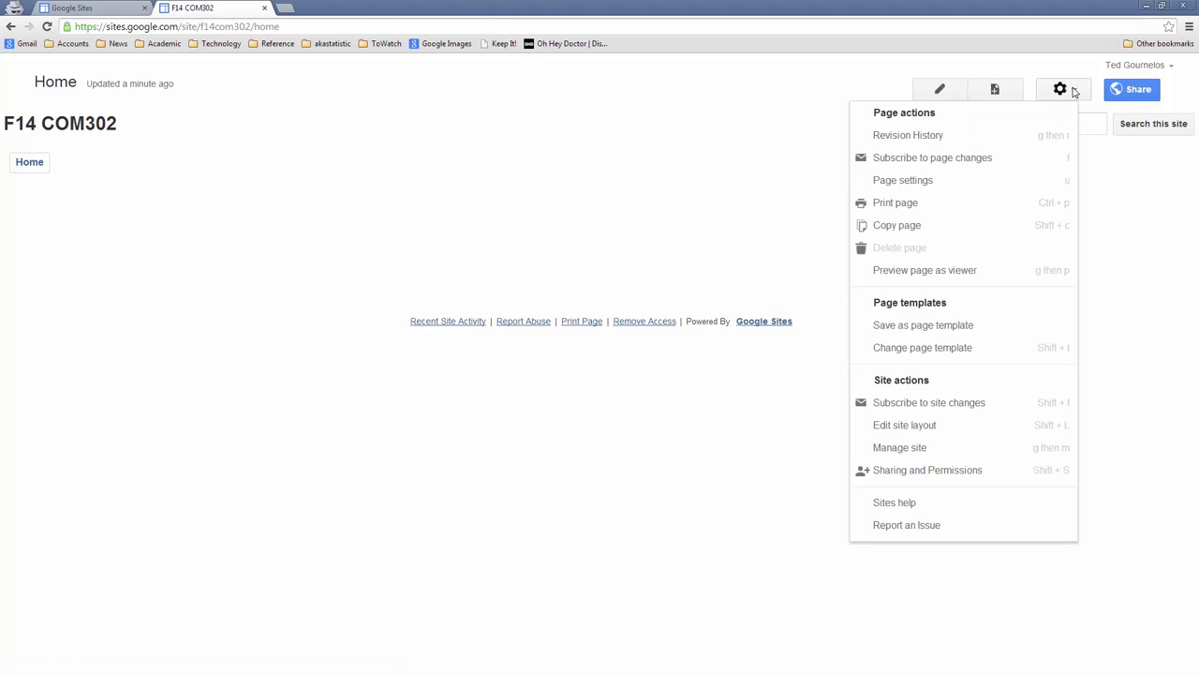
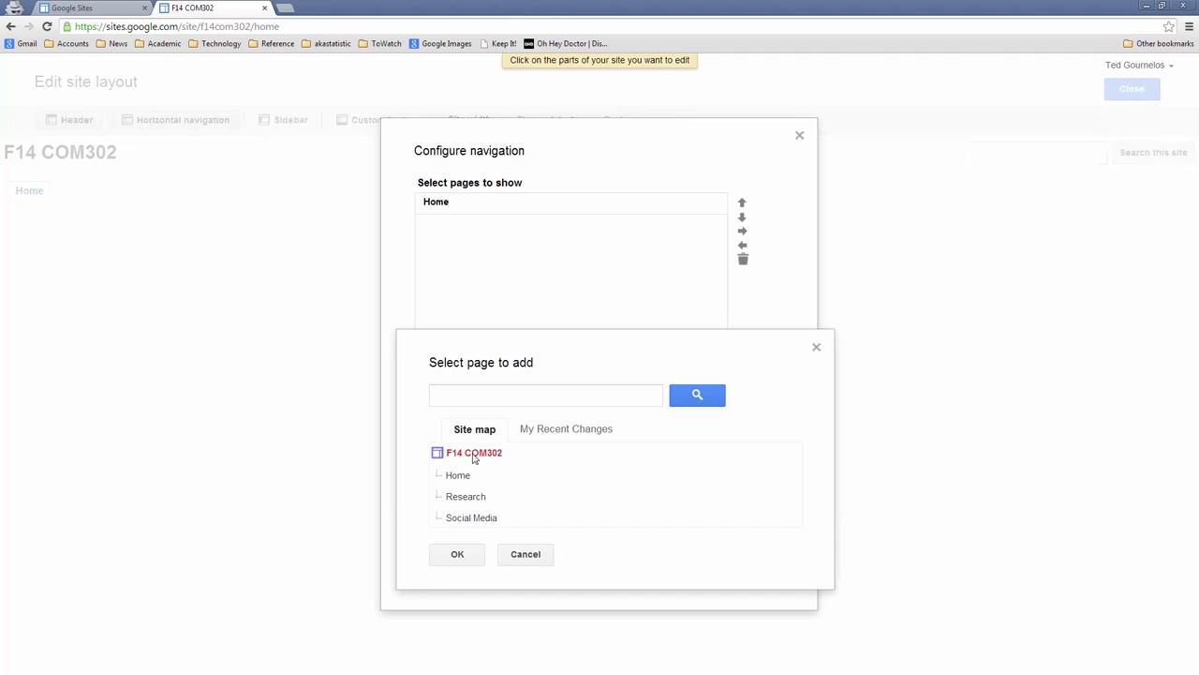
Add the Research and Social Media pages to the navigation list.
left_click(469, 496)
left_click(457, 554)
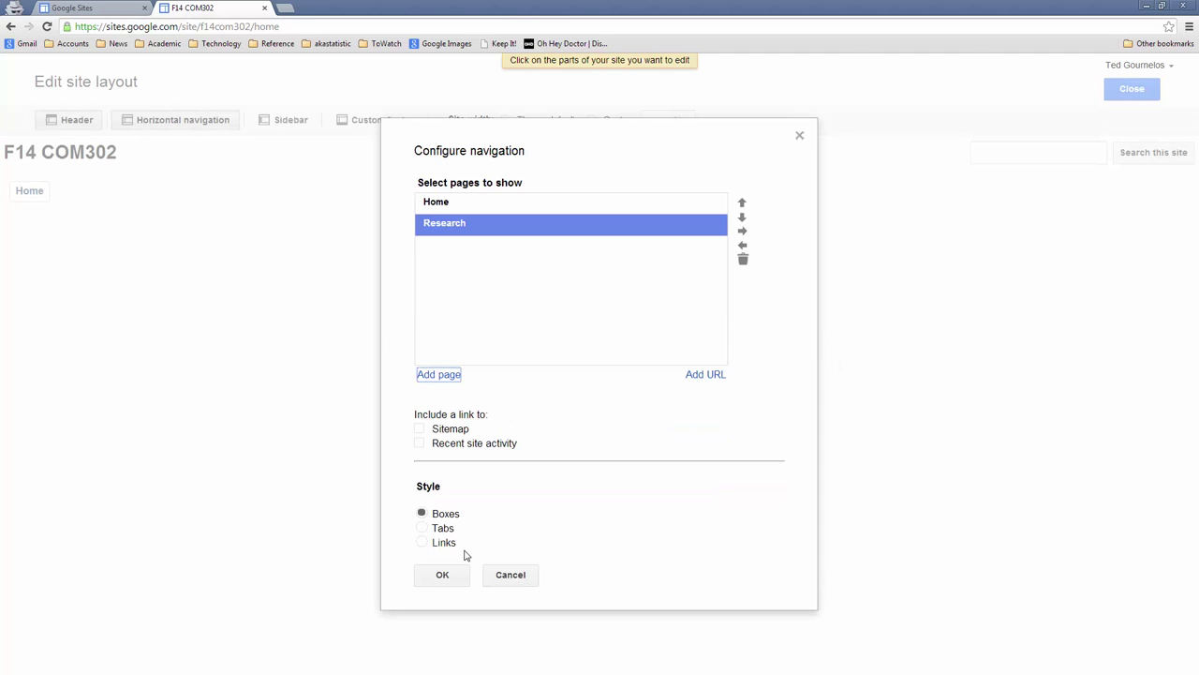
left_click(440, 377)
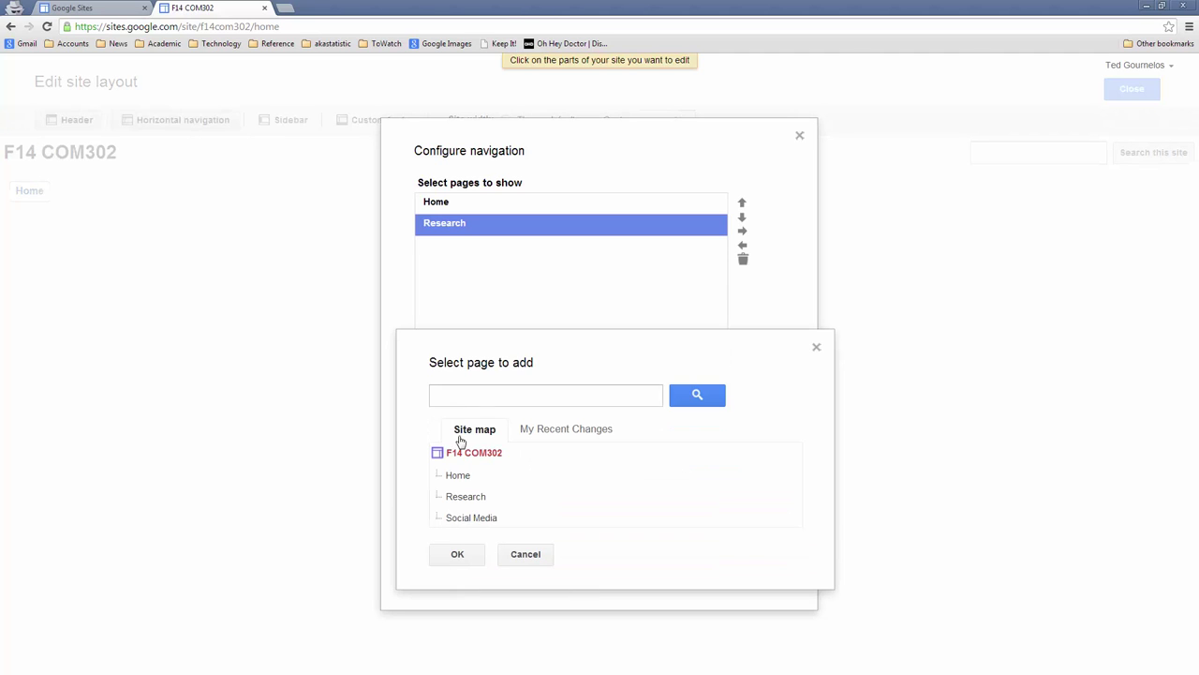
left_click(469, 517)
left_click(457, 554)
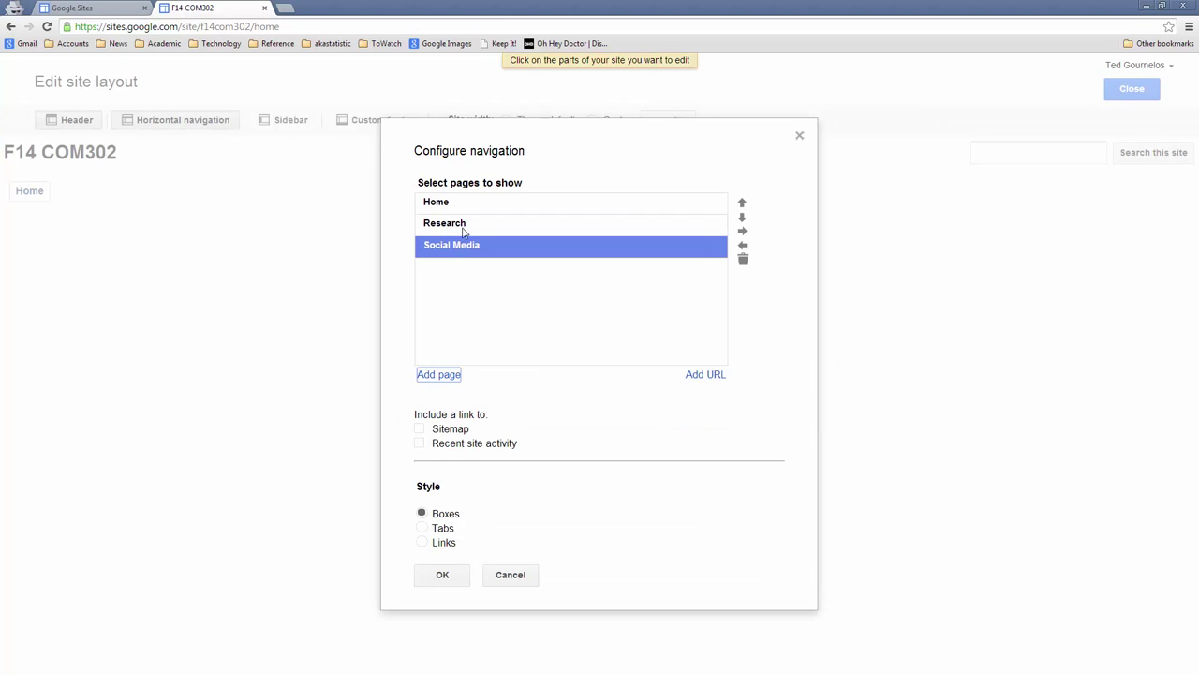
left_click(705, 375)
left_click(598, 342)
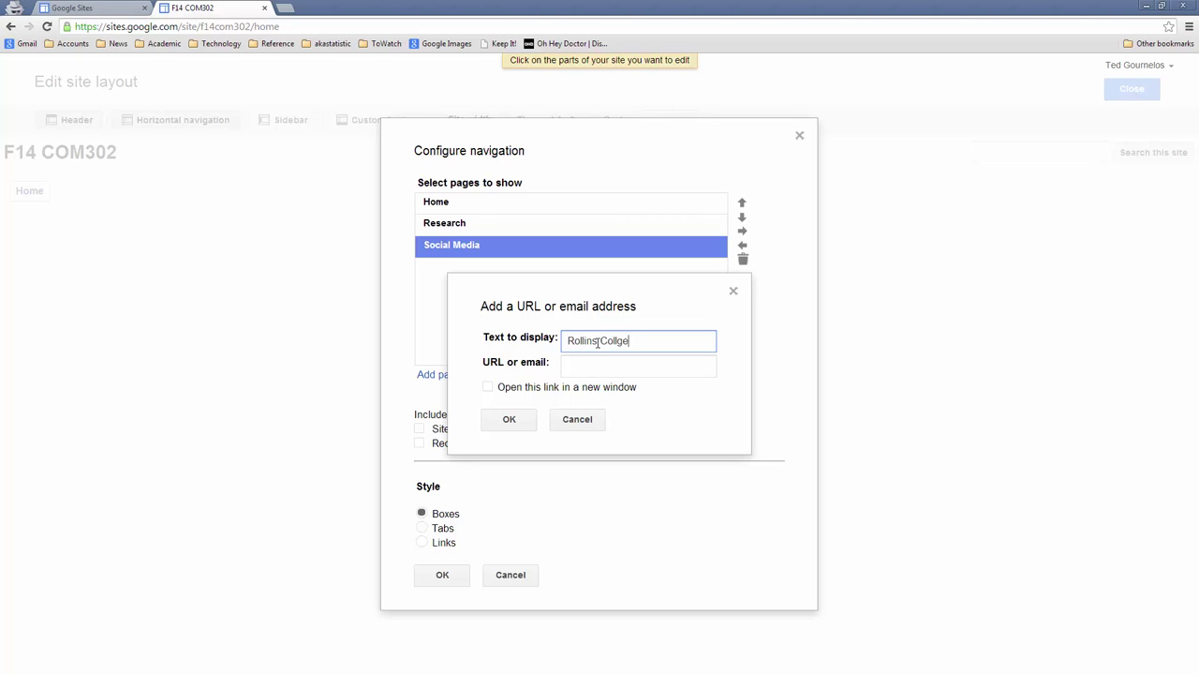
left_click(603, 361)
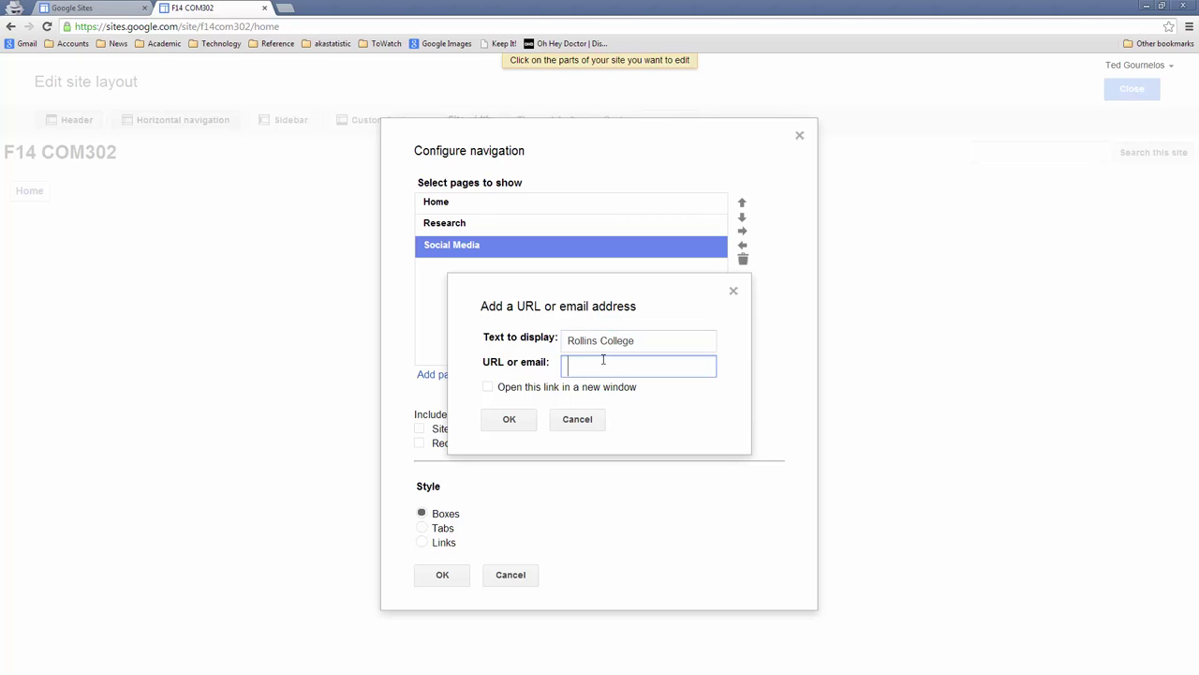
type("www.rollins.edu")
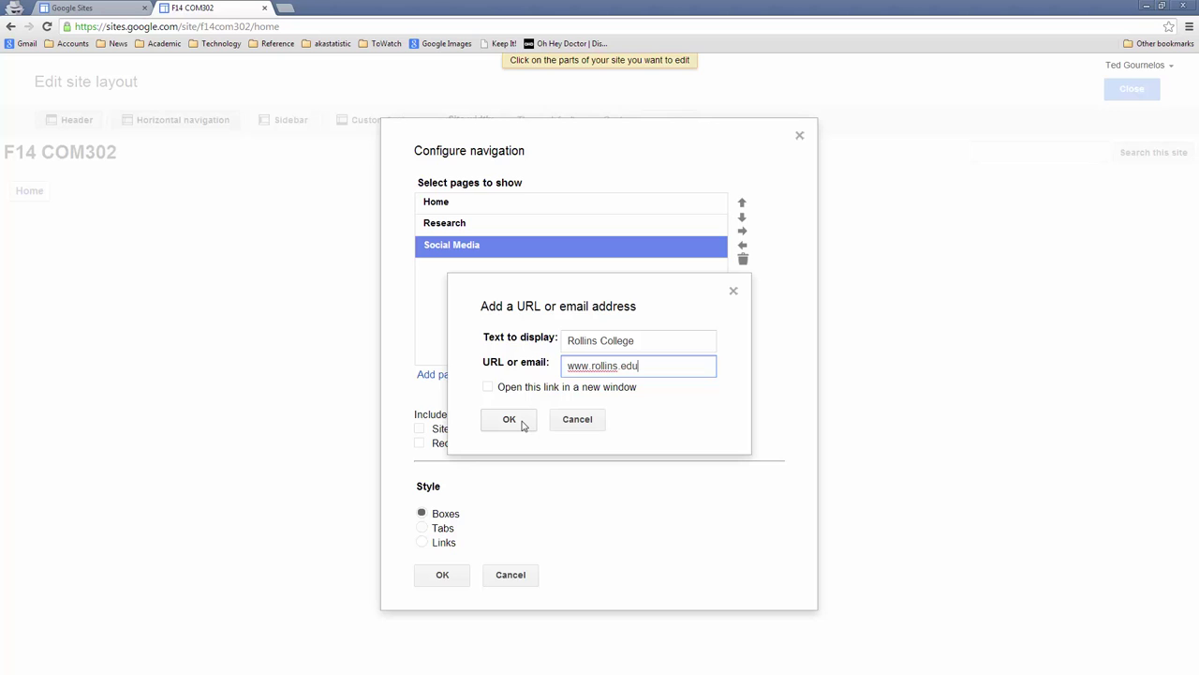
left_click(509, 420)
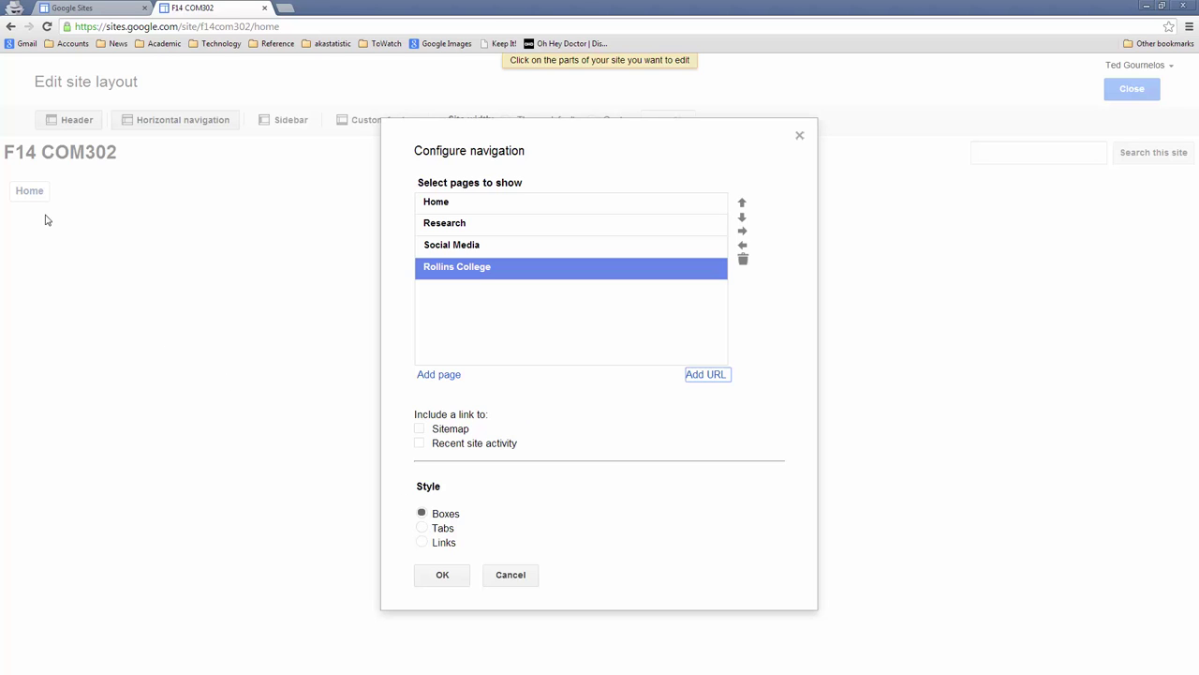
Switch the navigation to the tab style and save it.
left_click(422, 529)
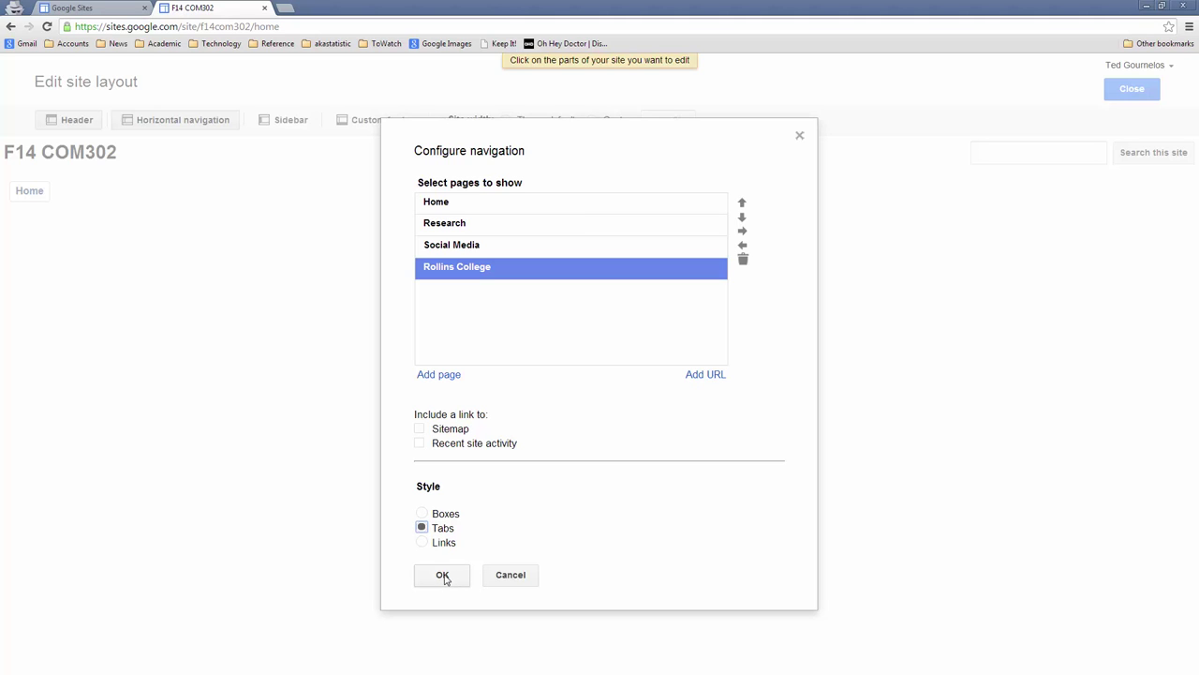
left_click(422, 513)
left_click(442, 574)
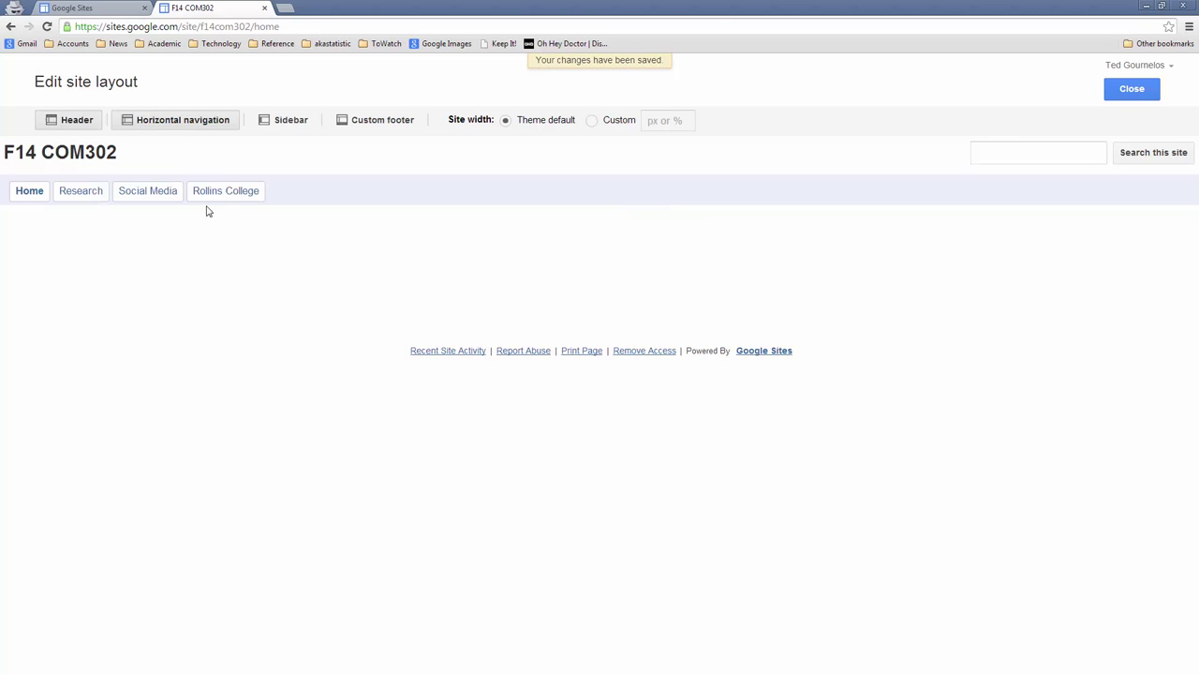
left_click(488, 193)
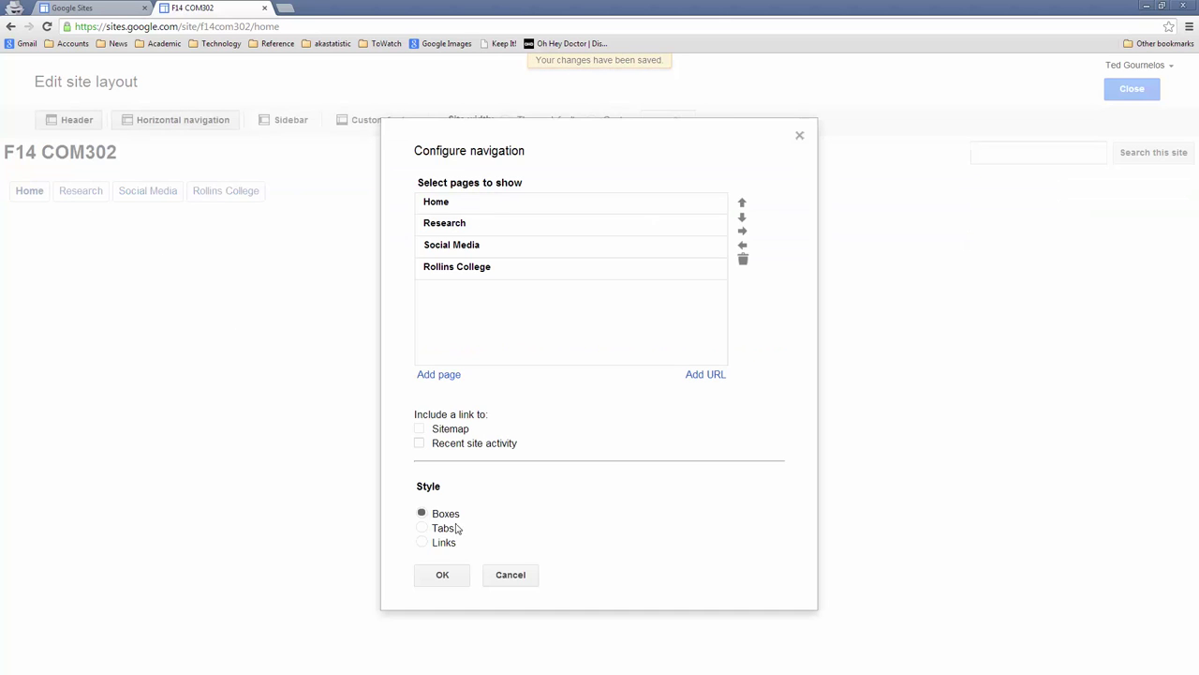
left_click(439, 530)
left_click(445, 574)
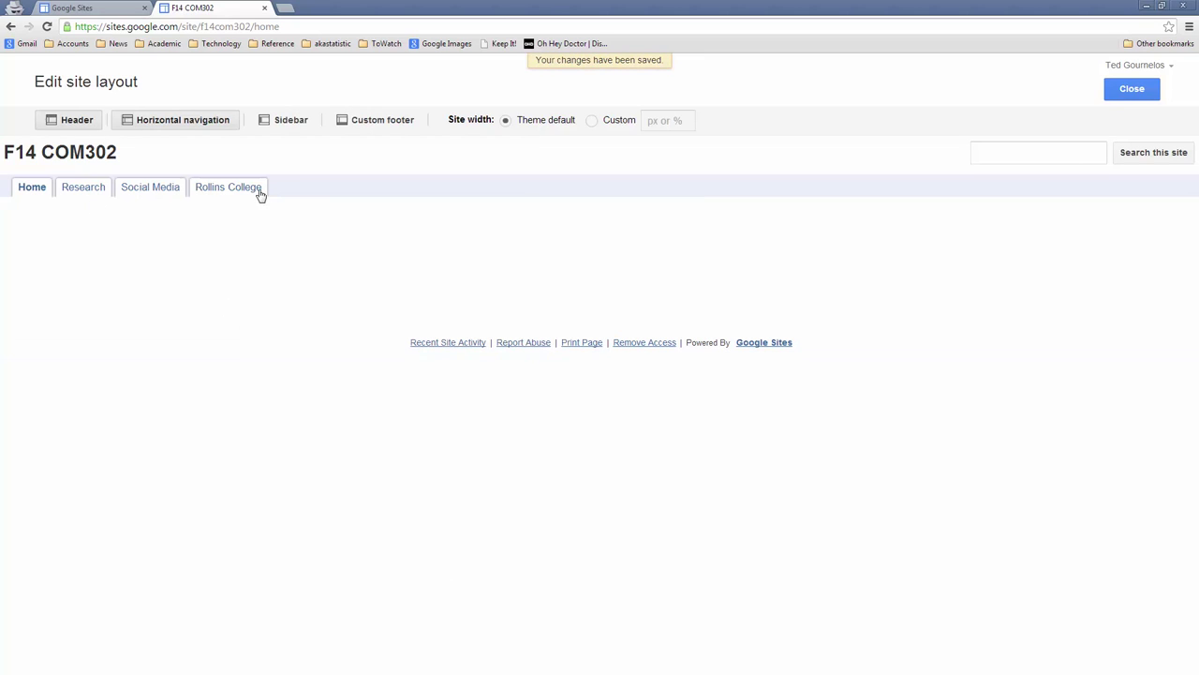
Restore the box navigation style, save it, and close layout editing.
left_click(337, 198)
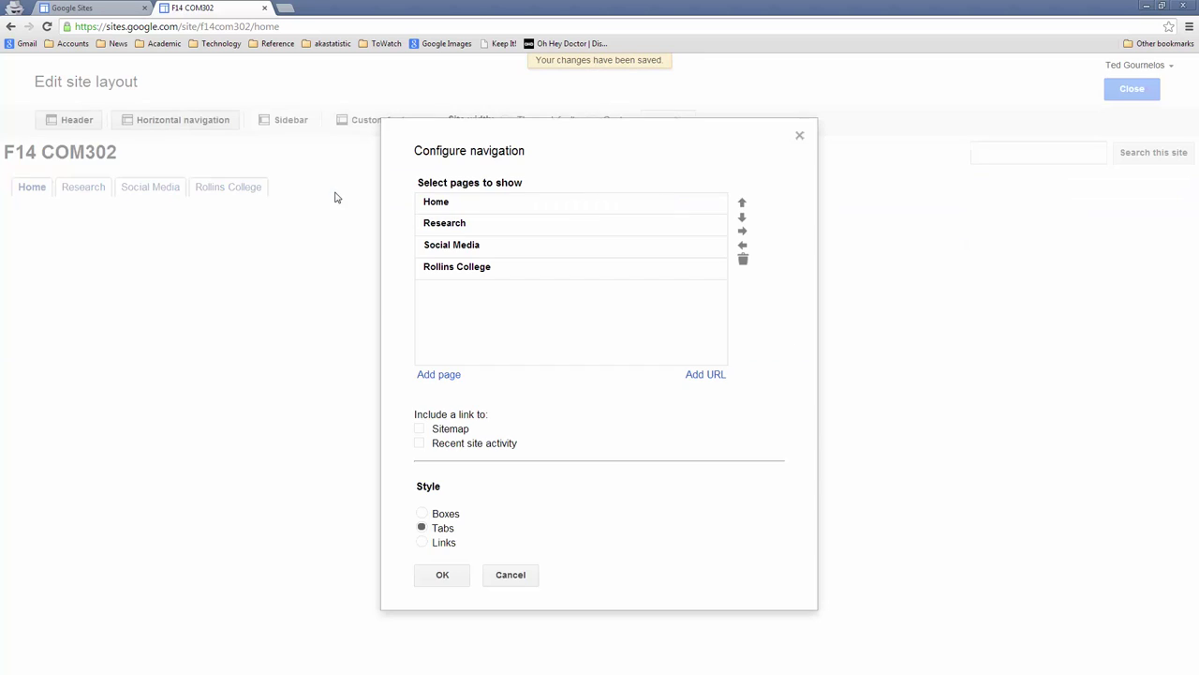
left_click(442, 518)
left_click(451, 581)
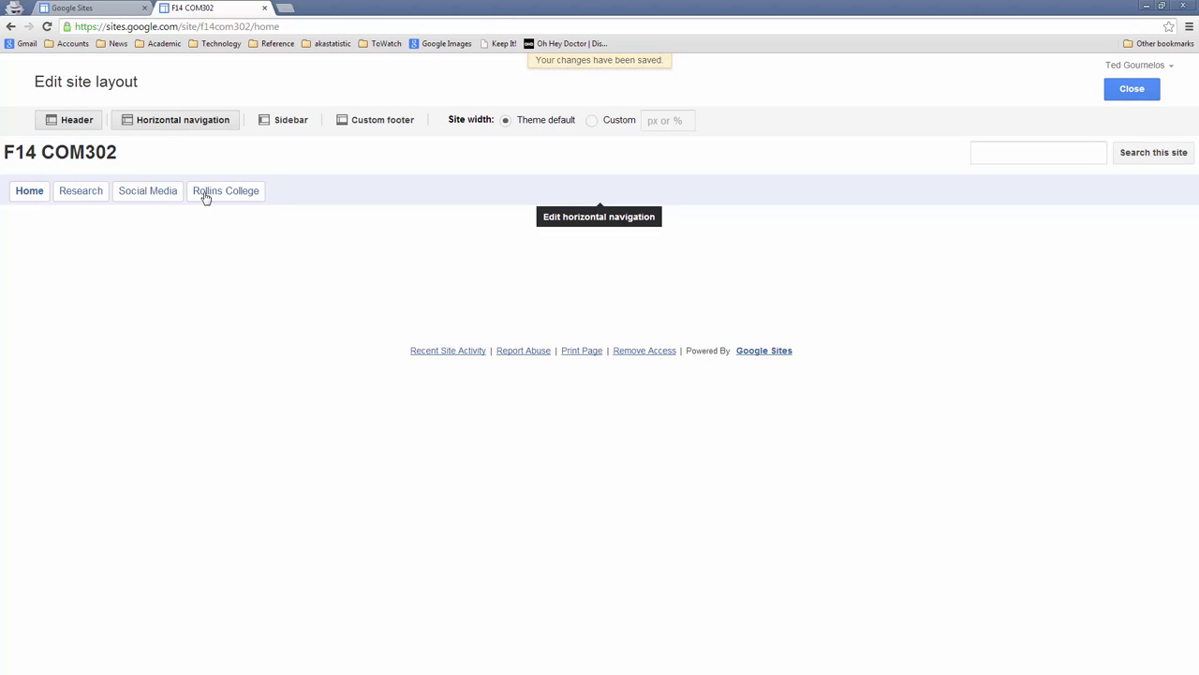
left_click(1130, 89)
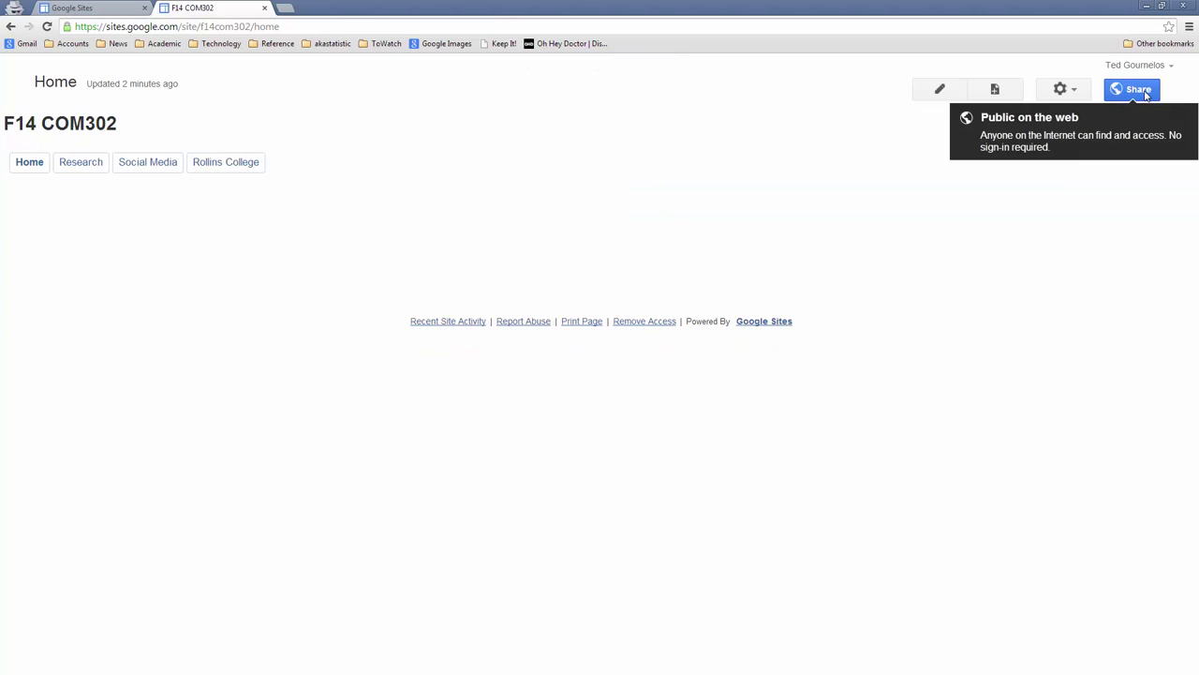
Test the Research, Social Media and Rollins College links, then start a new page.
left_click(79, 169)
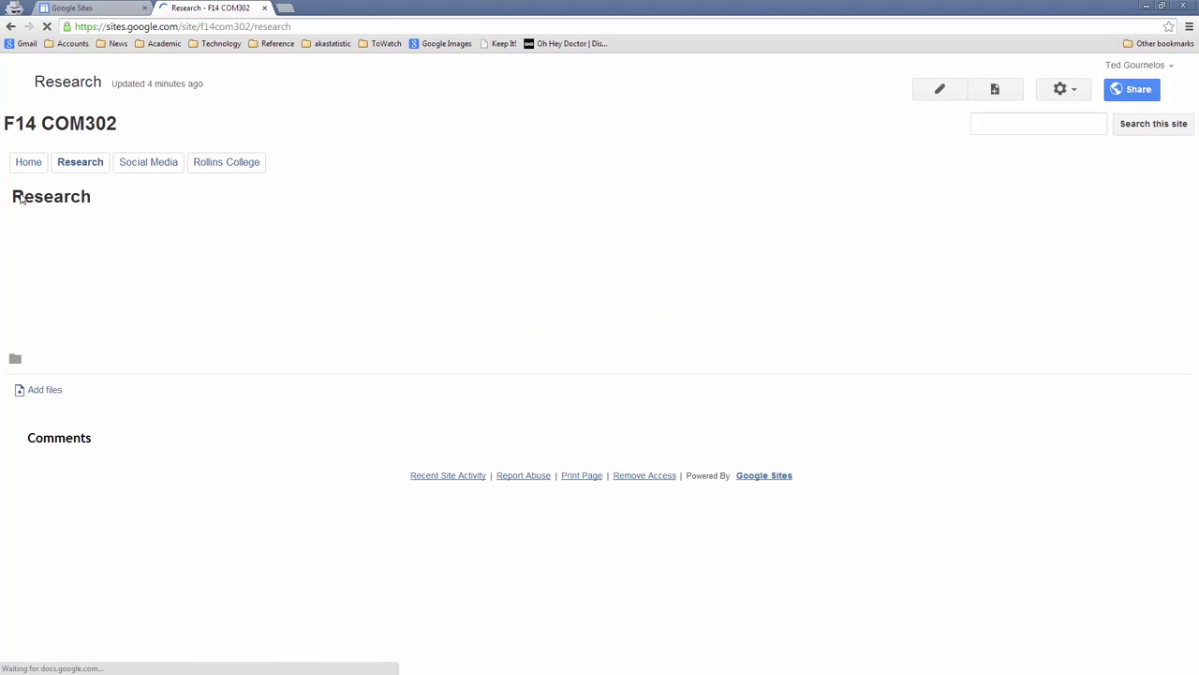
left_click(138, 166)
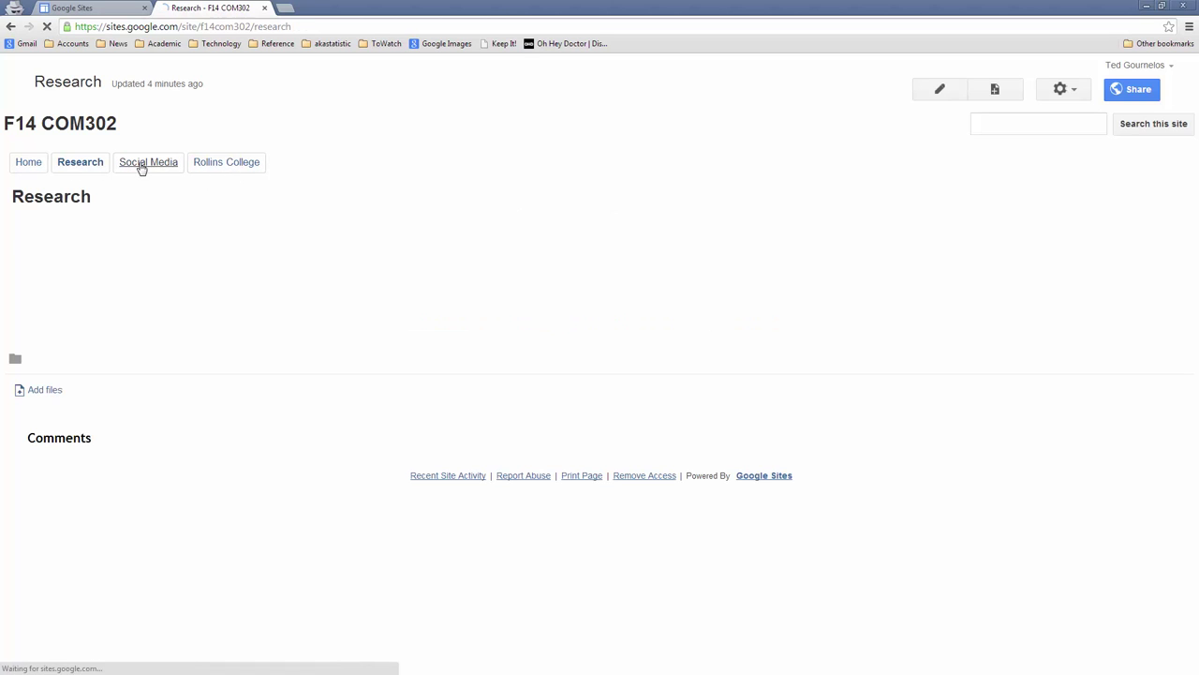
left_click(208, 166)
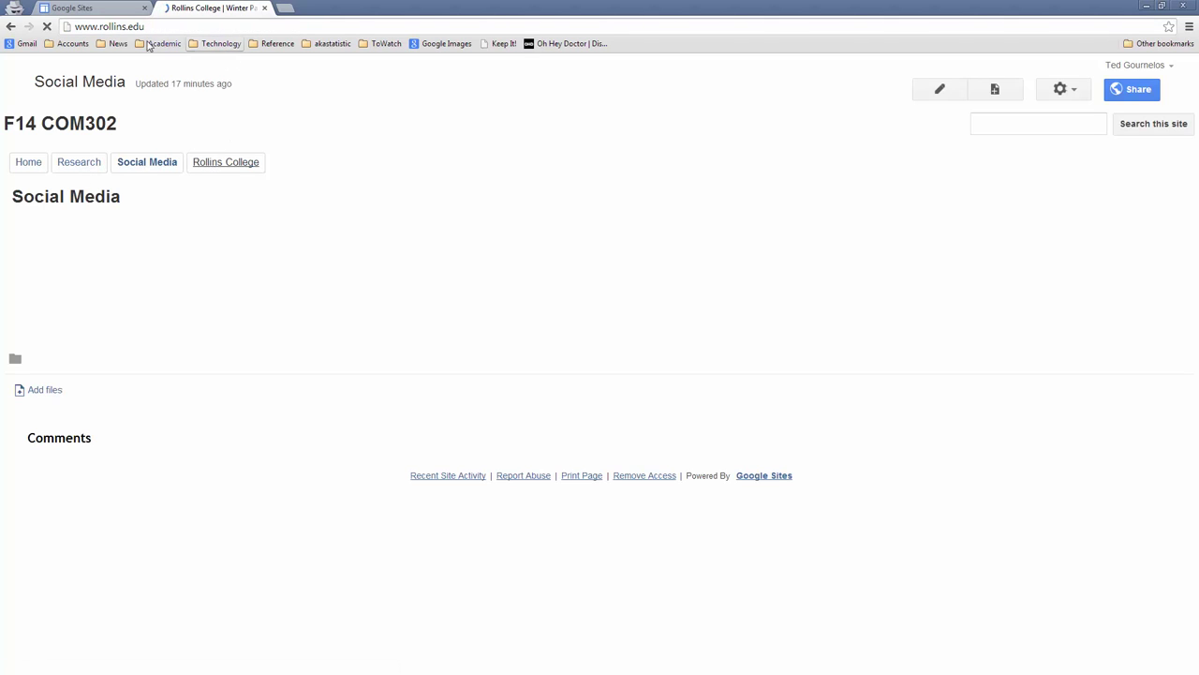
left_click(18, 27)
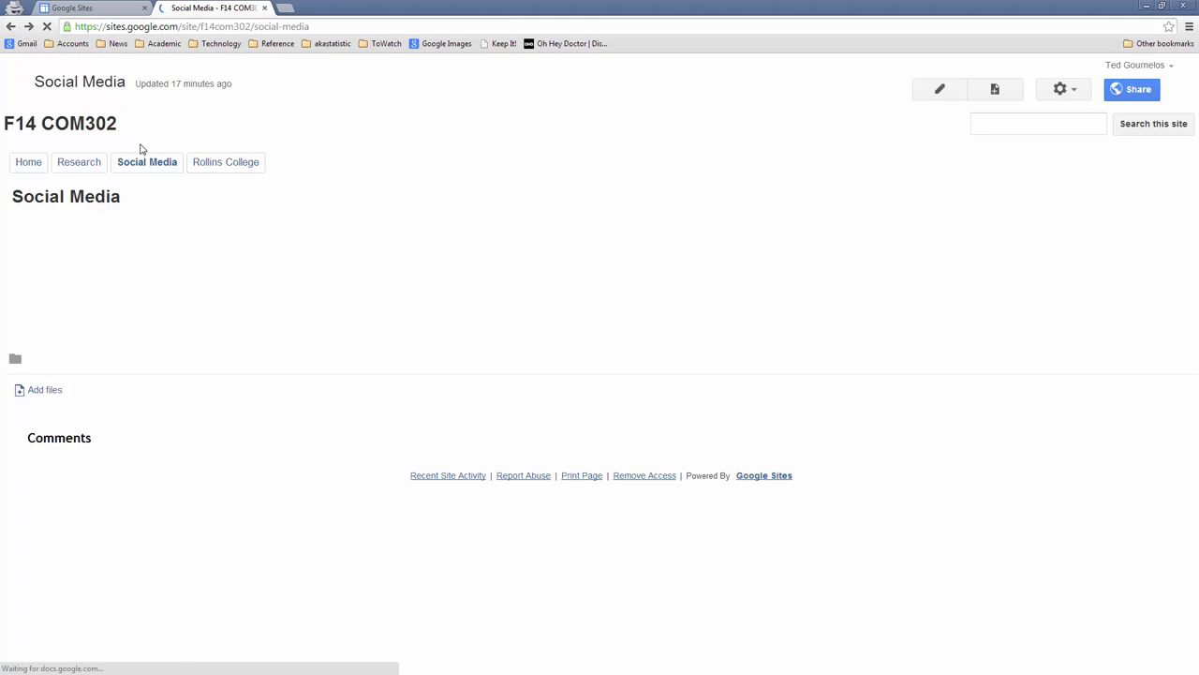
left_click(997, 91)
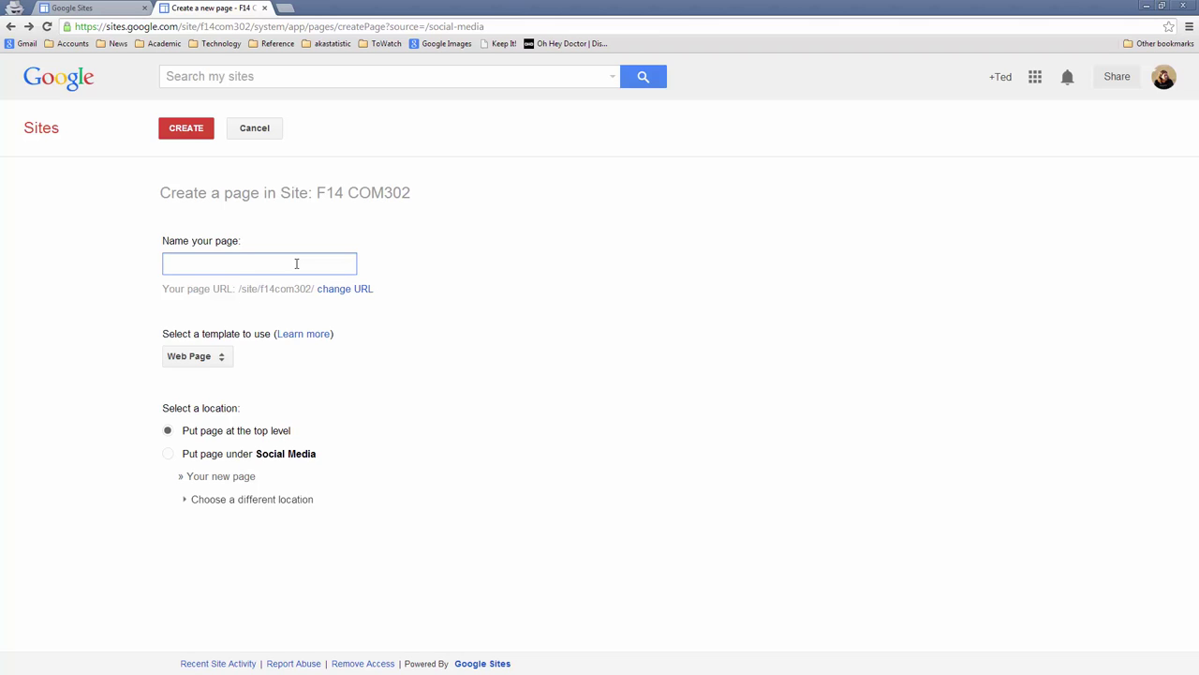
Create a page named 'Books' located under the Research page.
type("Books")
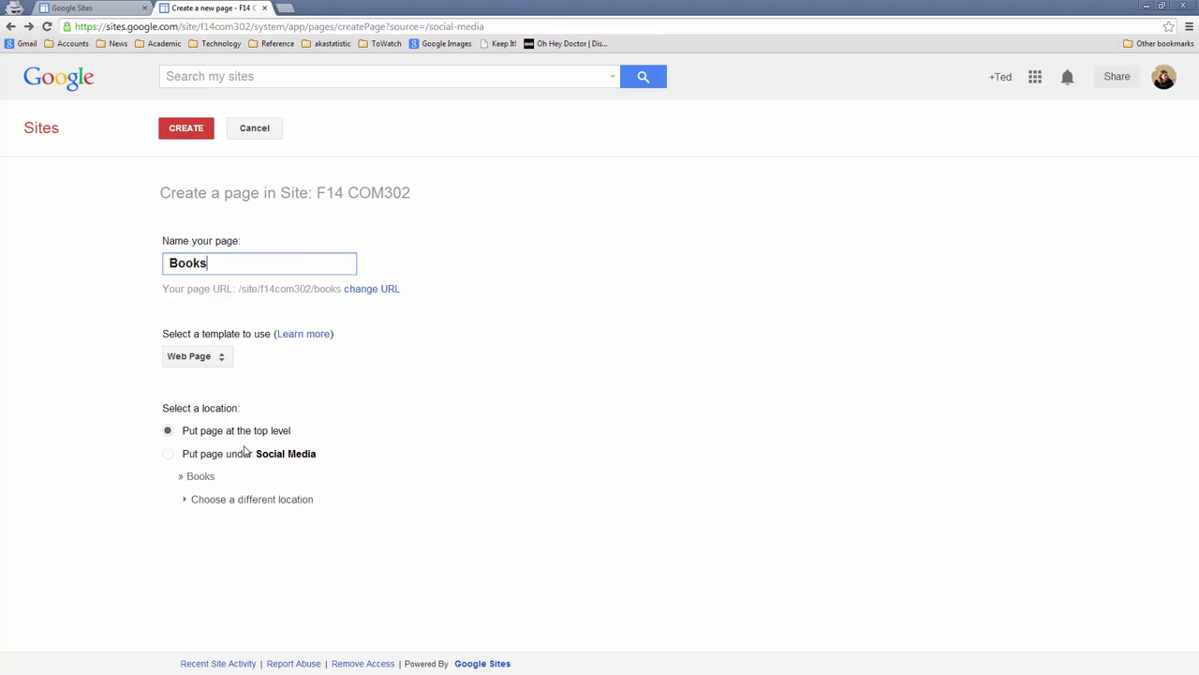
left_click(228, 499)
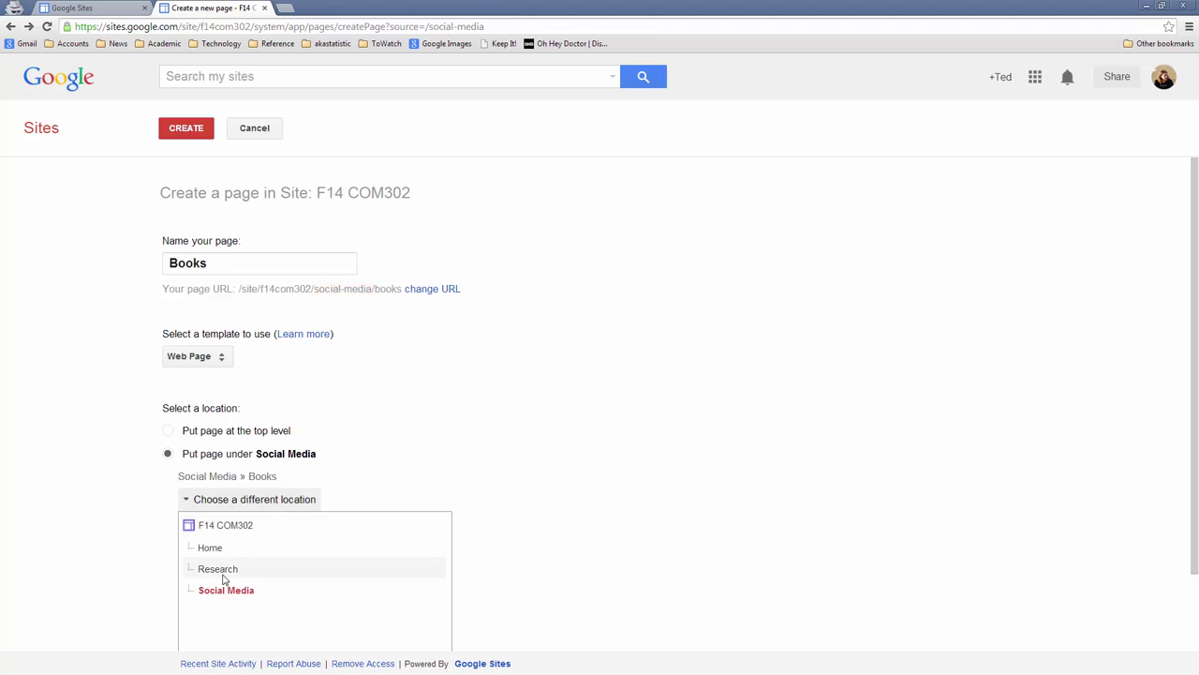
left_click(223, 573)
scroll(445, 519, "down", 1)
scroll(445, 521, "up", 1)
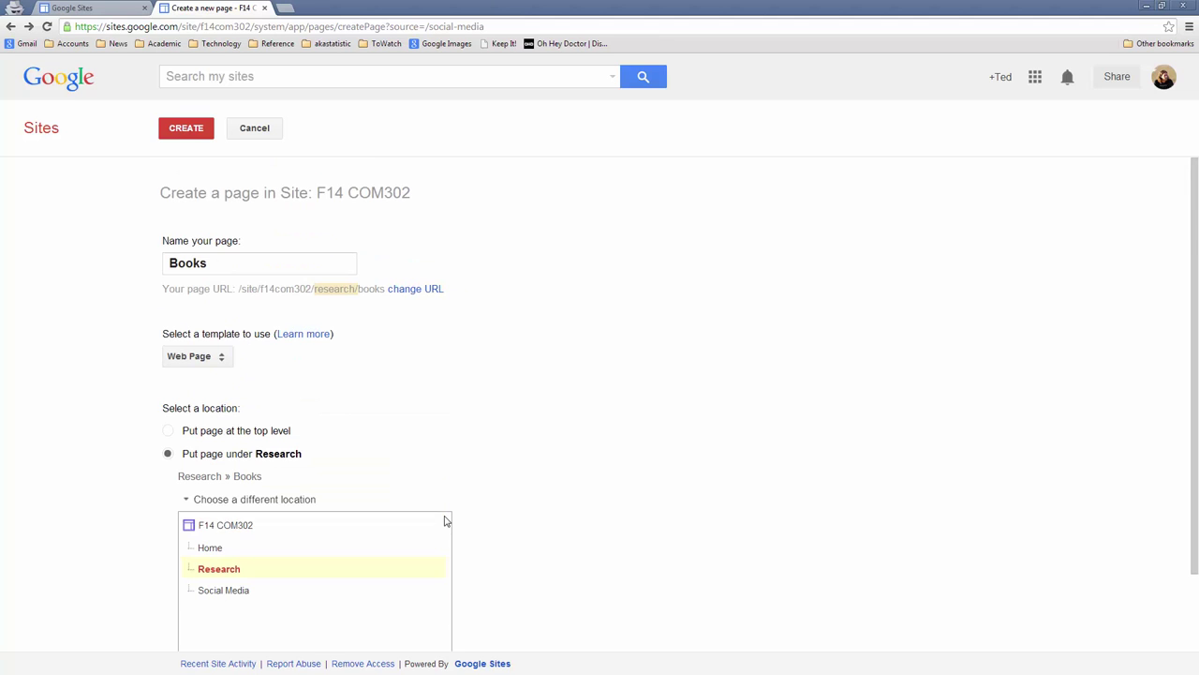
left_click(192, 131)
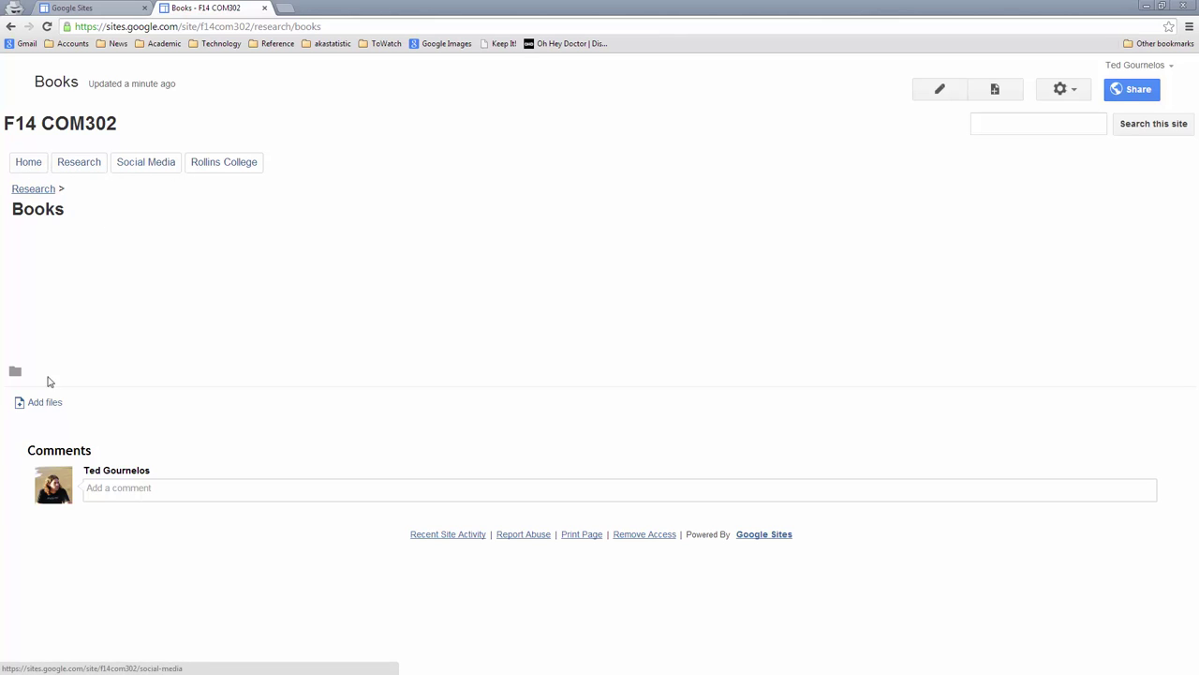
From the Research page, enter layout editing and add the Books page to the navigation.
key("alt+Left")
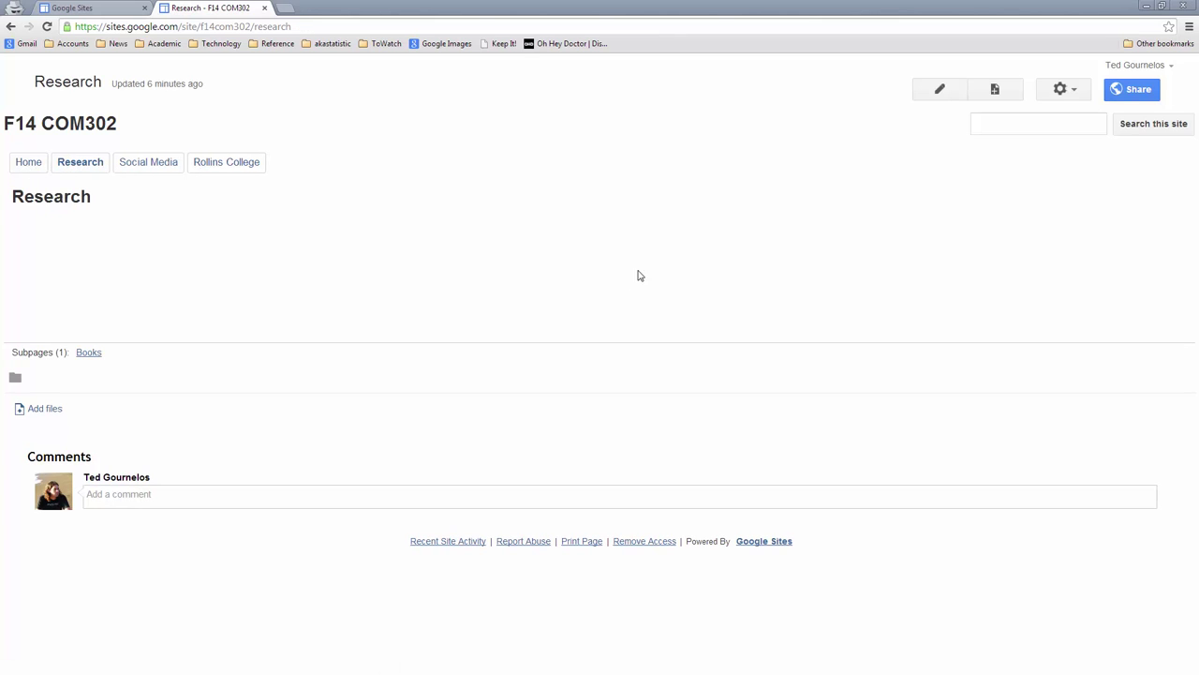
left_click(1066, 91)
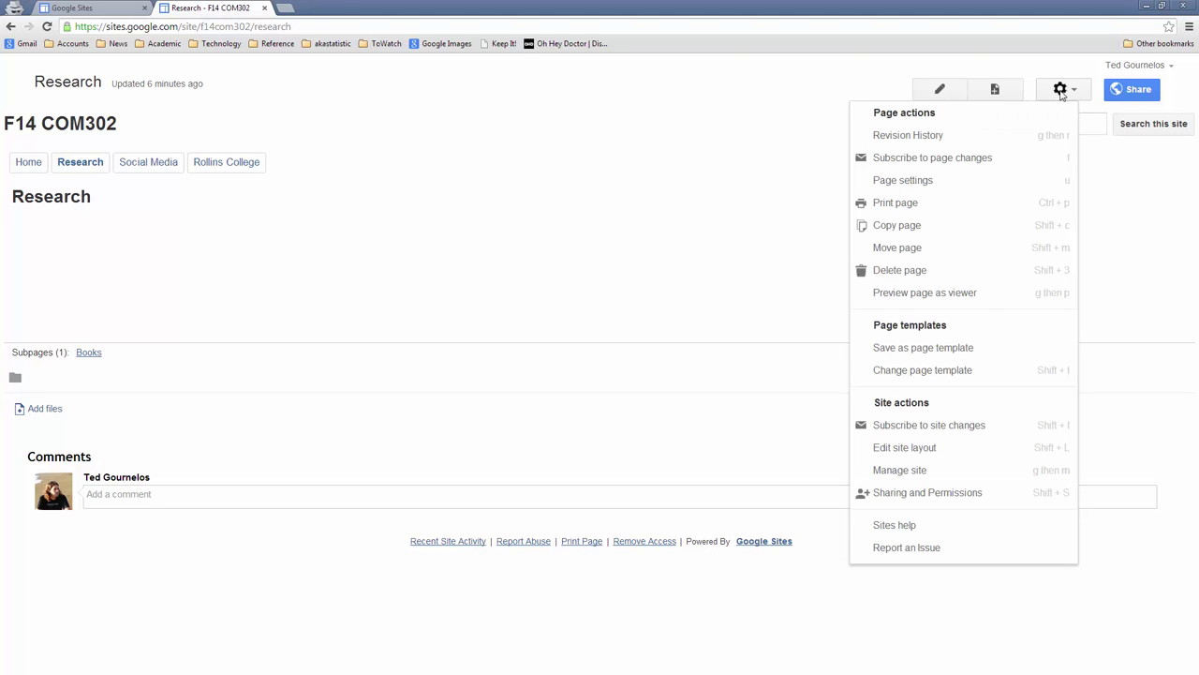
left_click(957, 455)
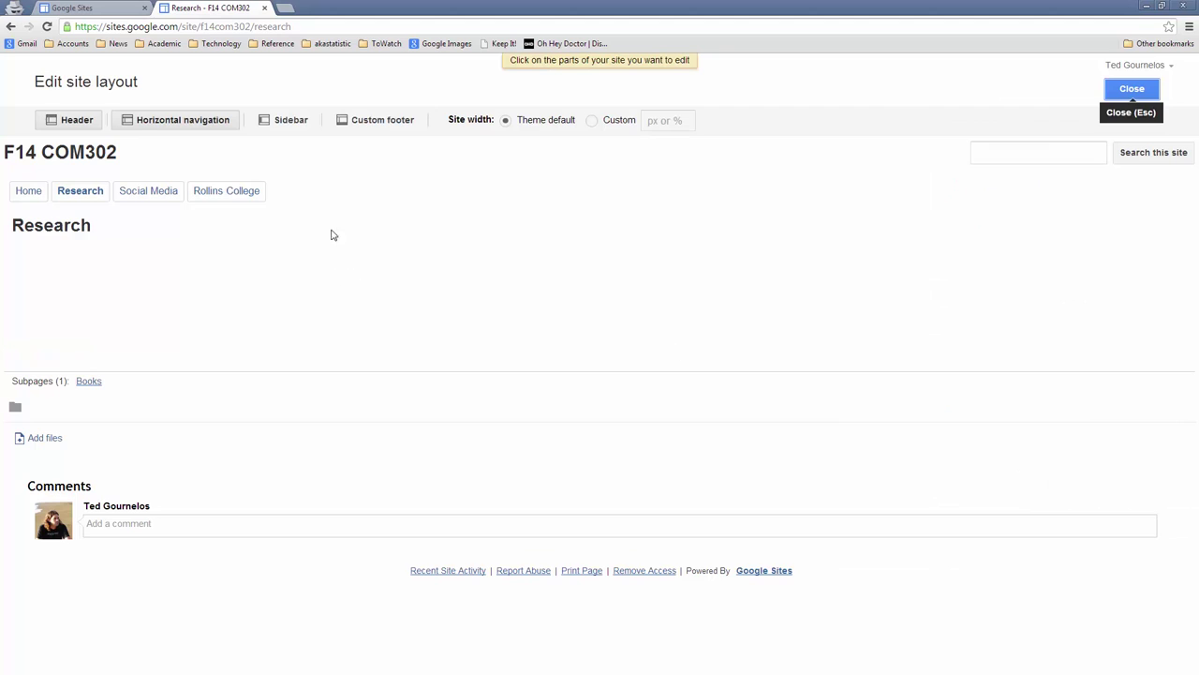
left_click(325, 197)
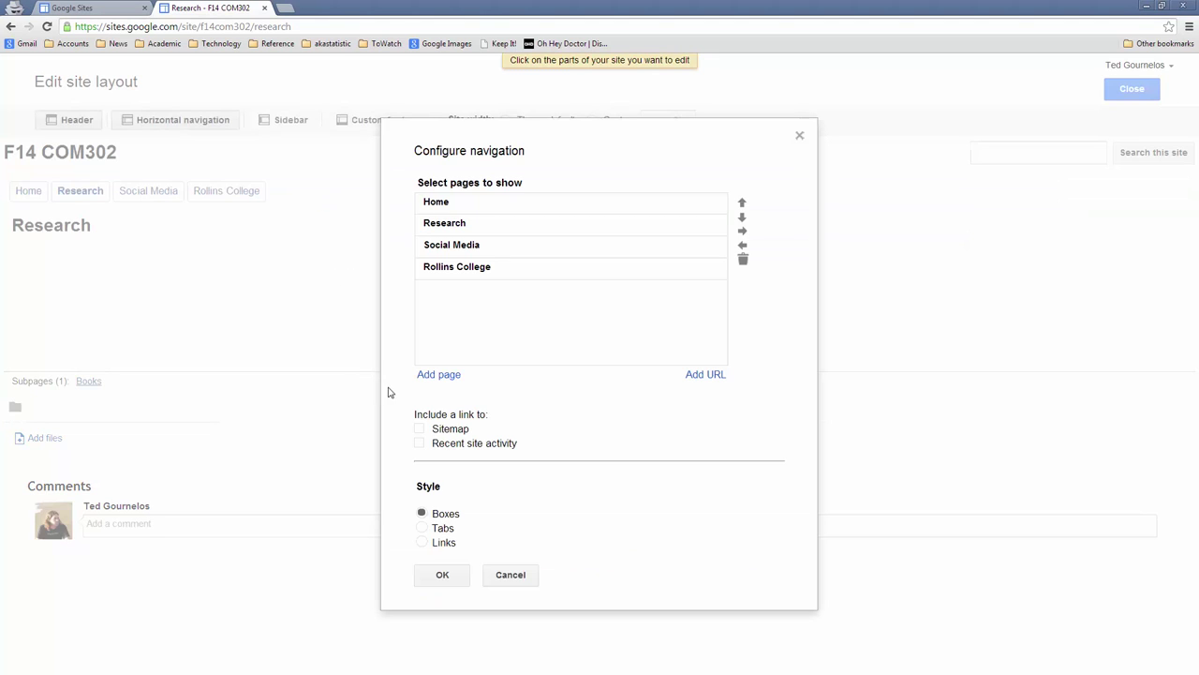
left_click(438, 376)
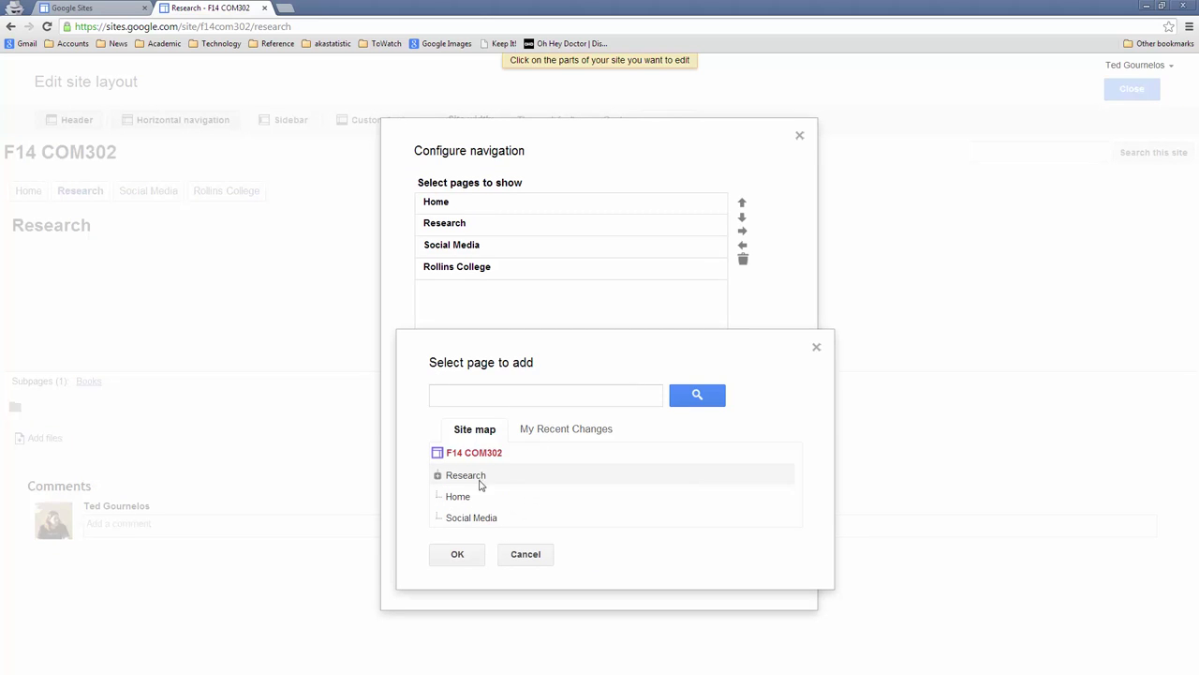
left_click(437, 476)
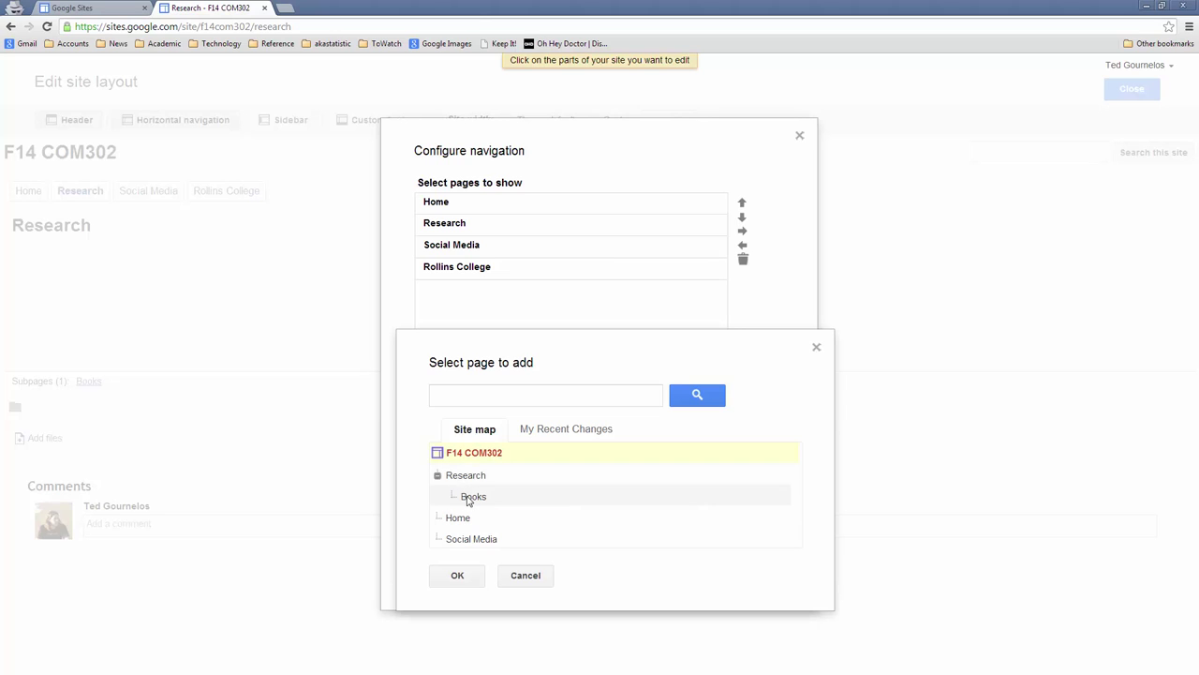
left_click(472, 497)
left_click(465, 575)
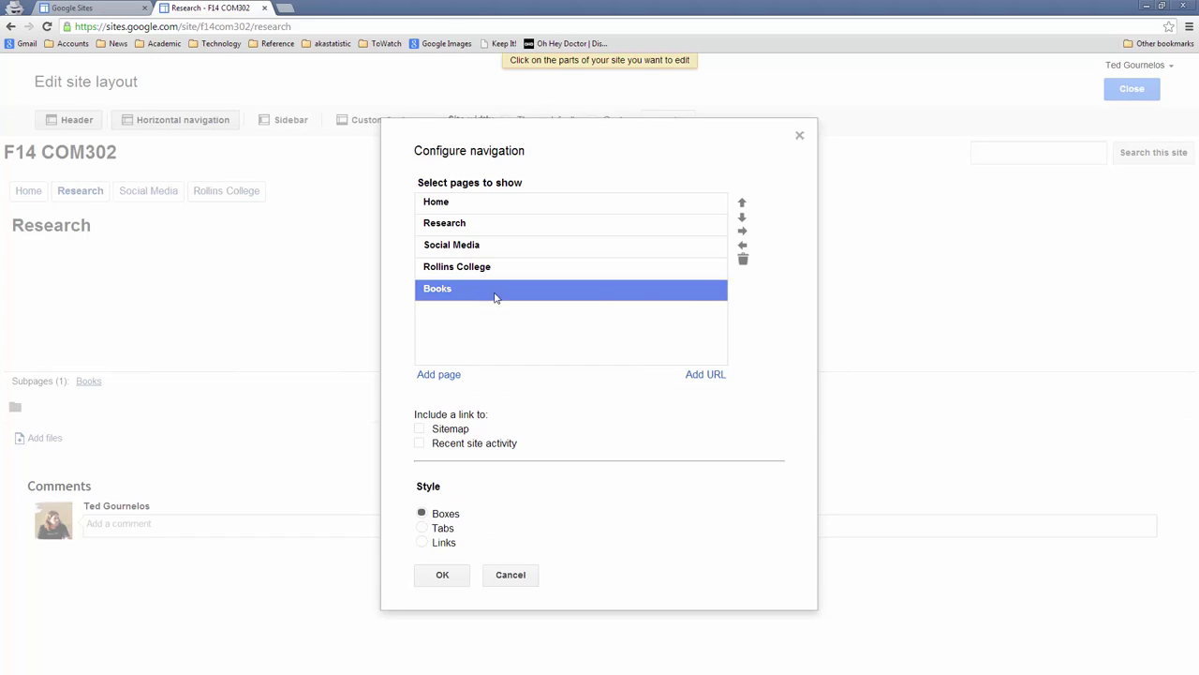
Move Books up and indent it under Research, then save and close layout editing.
left_click(742, 204)
left_click(742, 204)
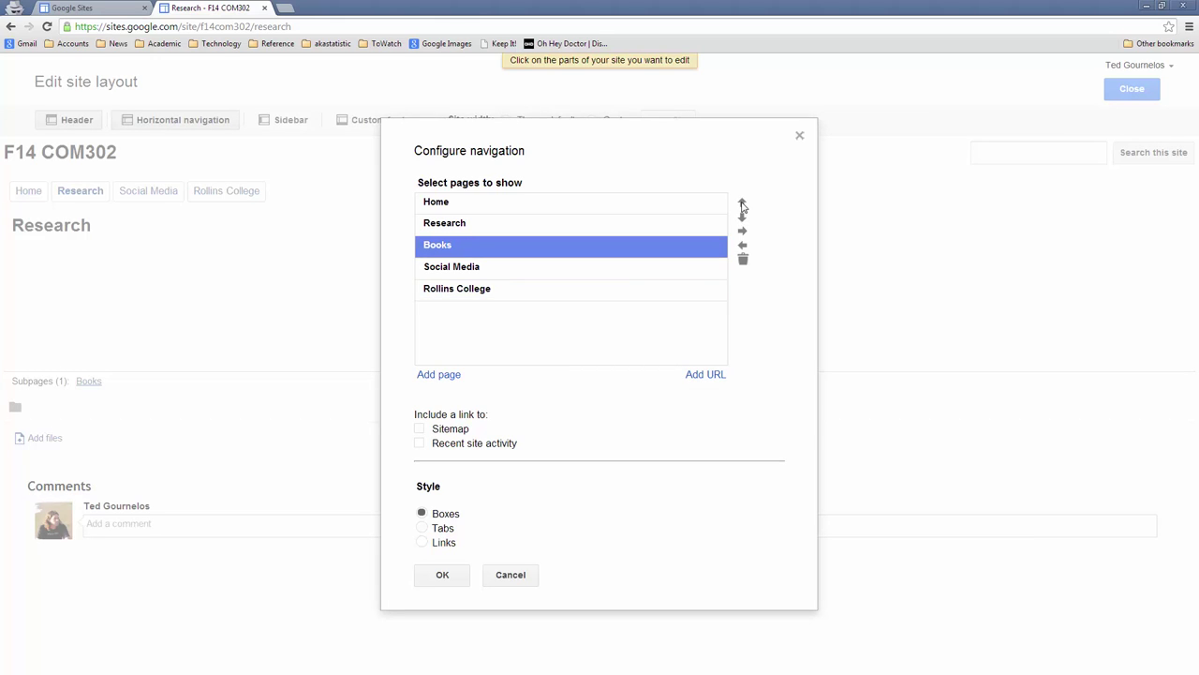
left_click(742, 231)
left_click(446, 577)
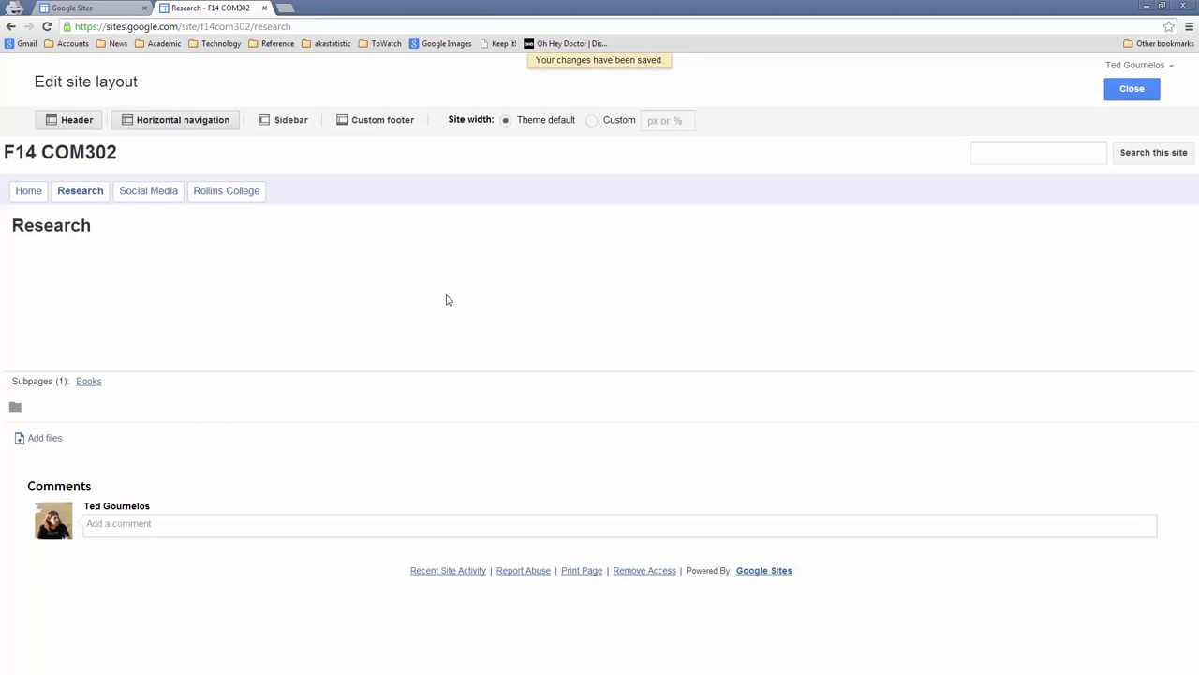
left_click(1131, 89)
Reopen site layout editing, leave the header settings unchanged, and enable the custom footer.
mouse_move(88, 166)
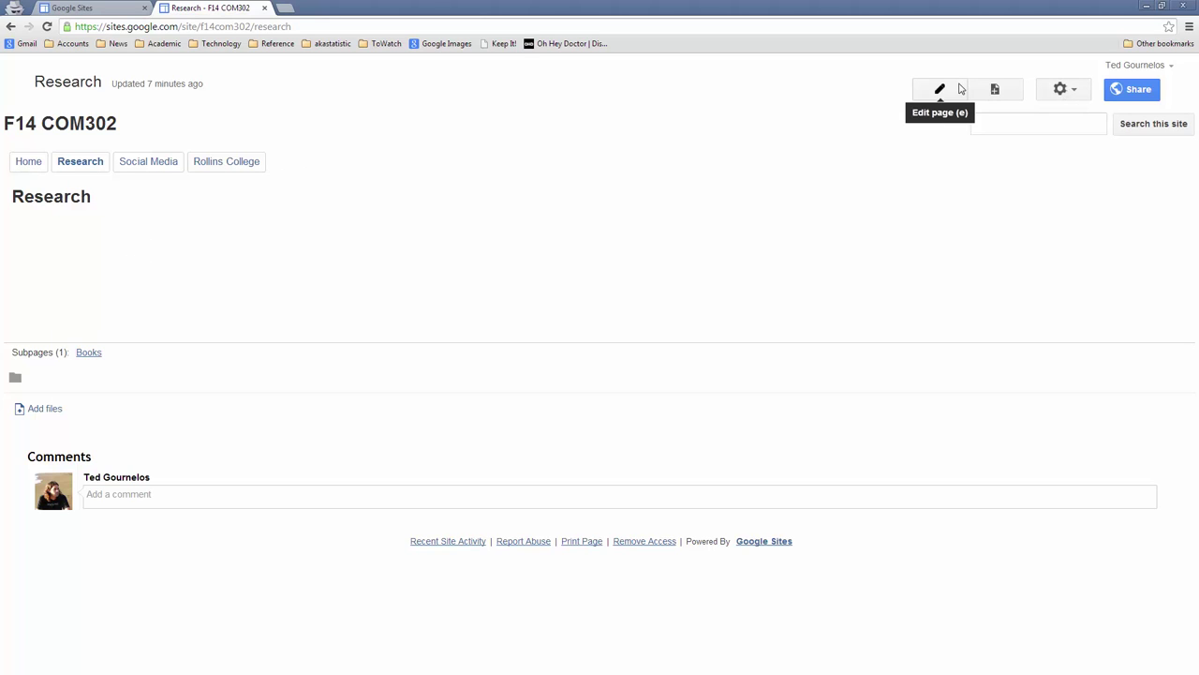
left_click(1064, 90)
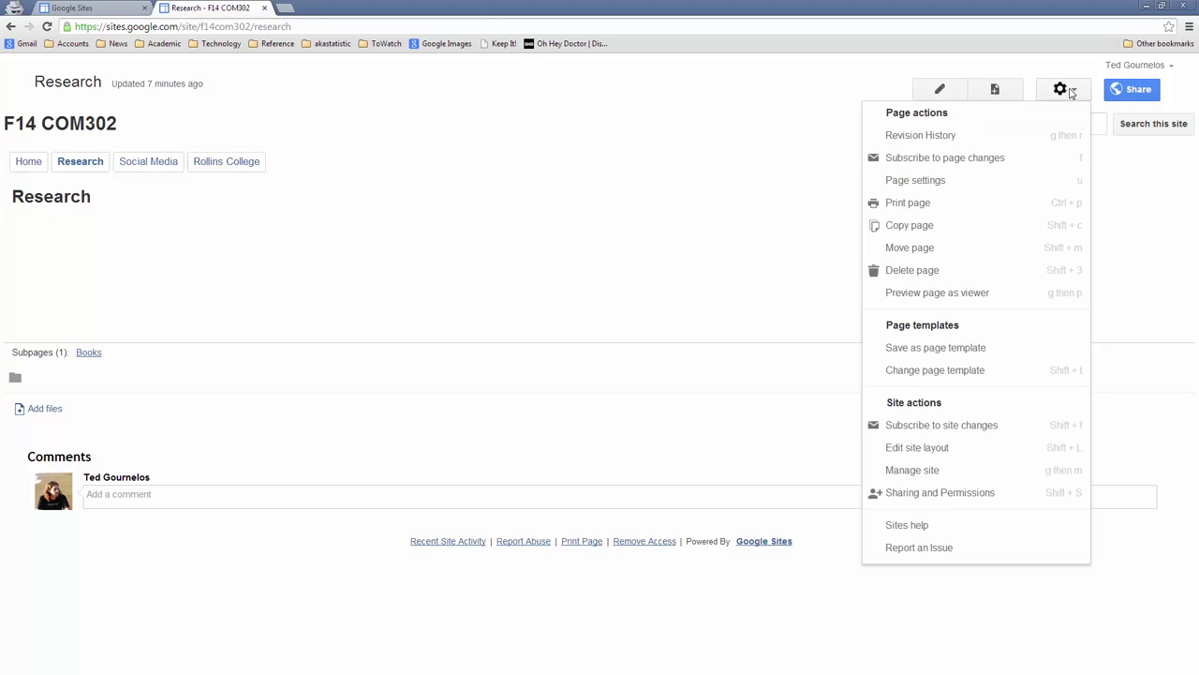
left_click(956, 449)
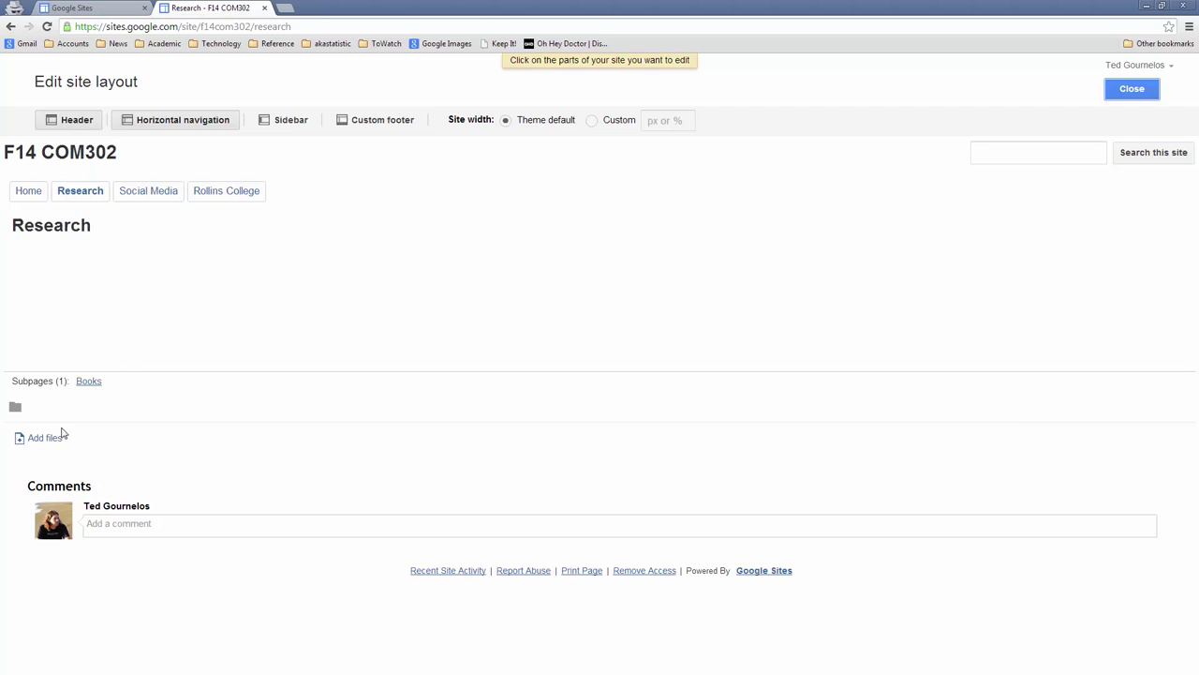
left_click(56, 154)
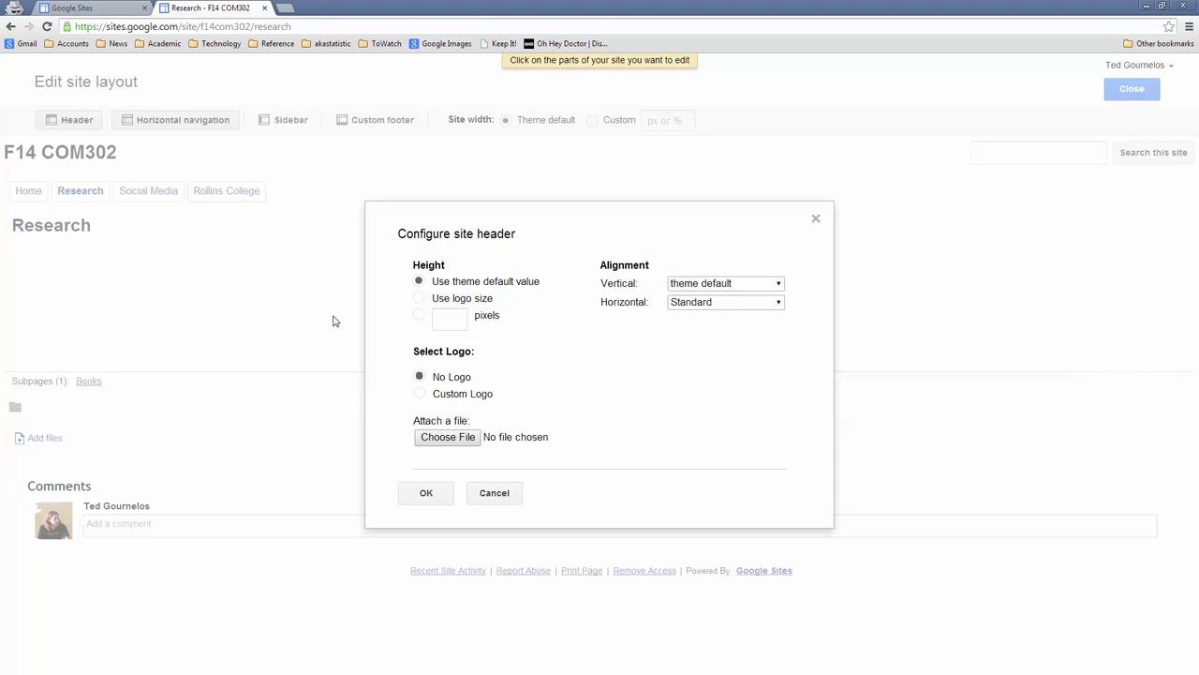
left_click(496, 494)
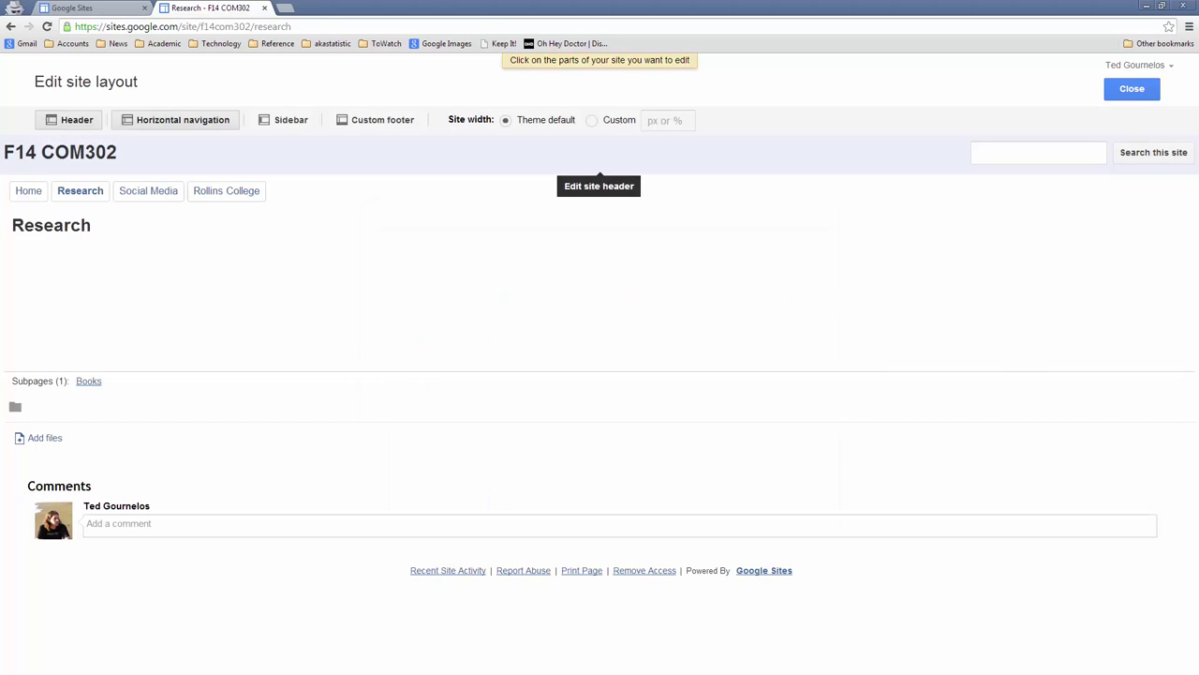
left_click(384, 122)
Hide the Recent Changes and Print Page links in the system footer, then recheck the options.
left_click(396, 139)
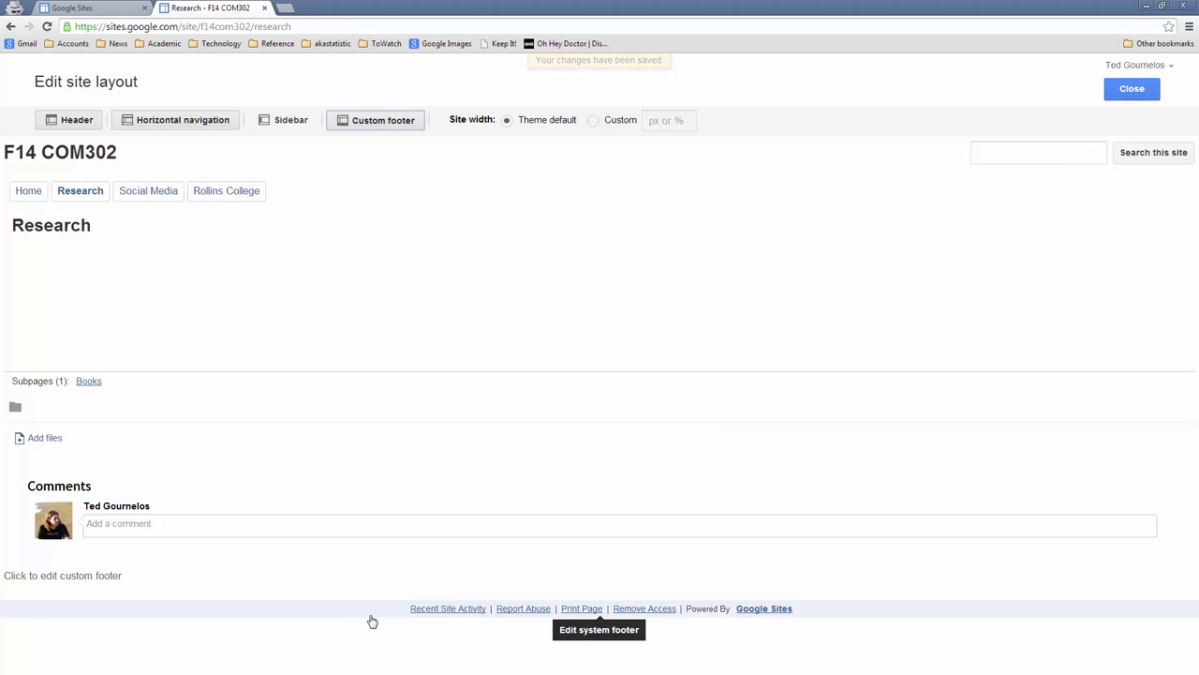
left_click(377, 122)
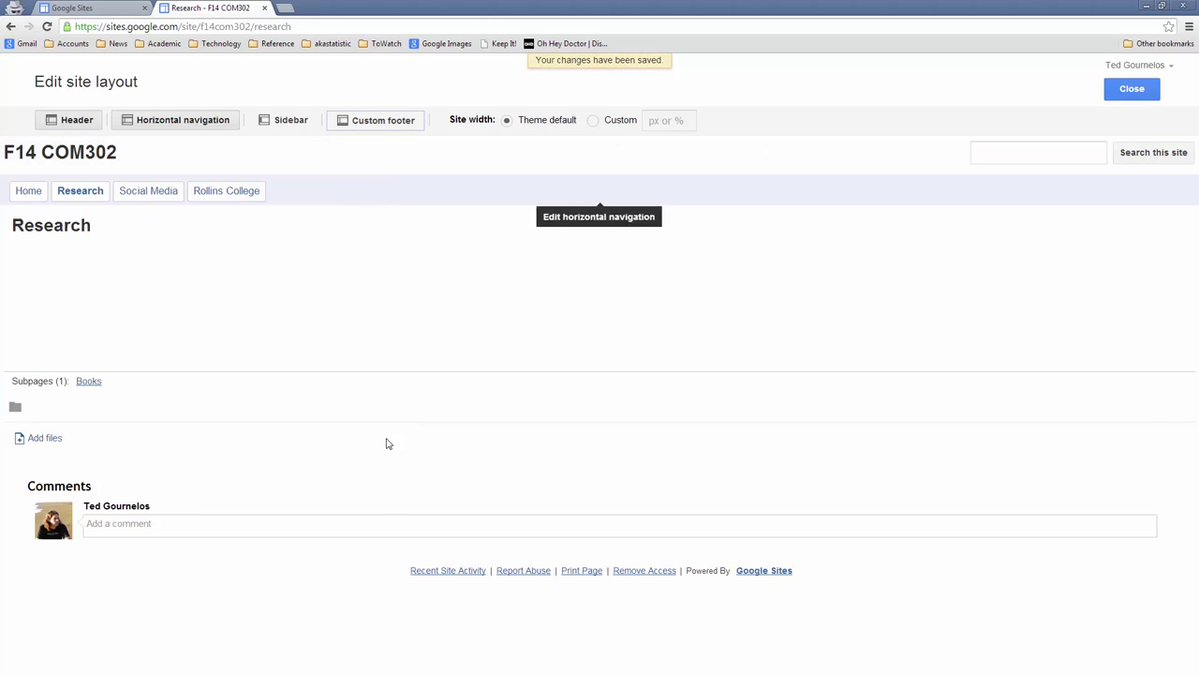
left_click(376, 575)
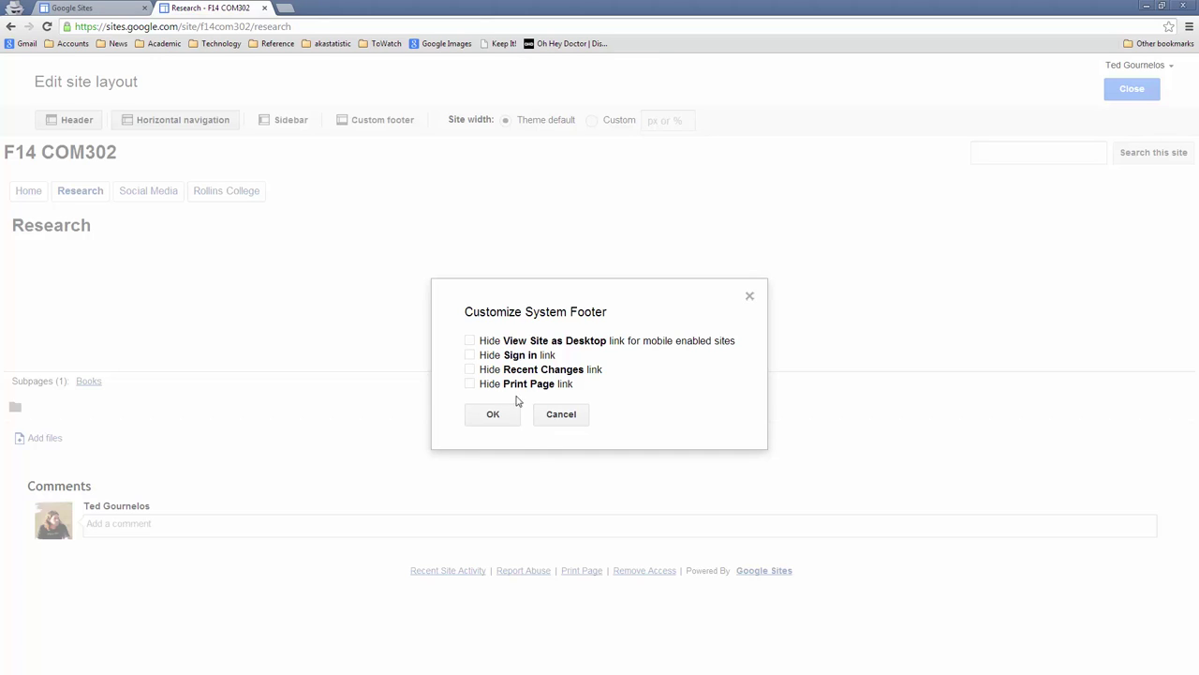
left_click(471, 370)
left_click(471, 383)
left_click(493, 415)
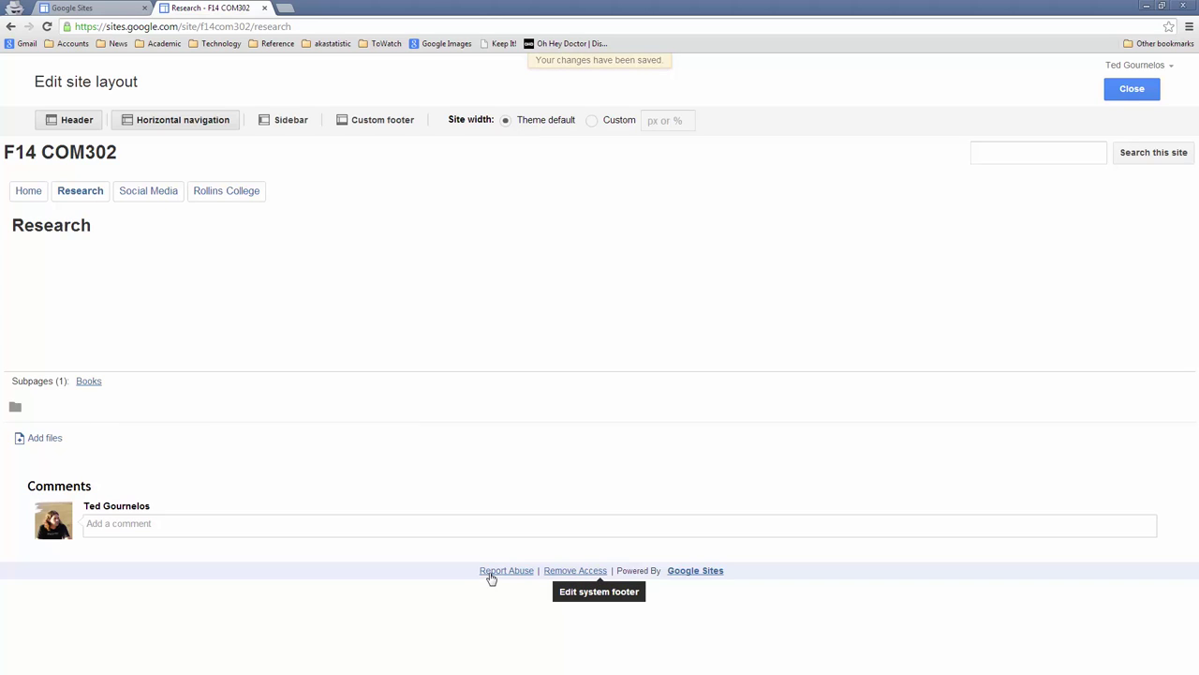
left_click(450, 573)
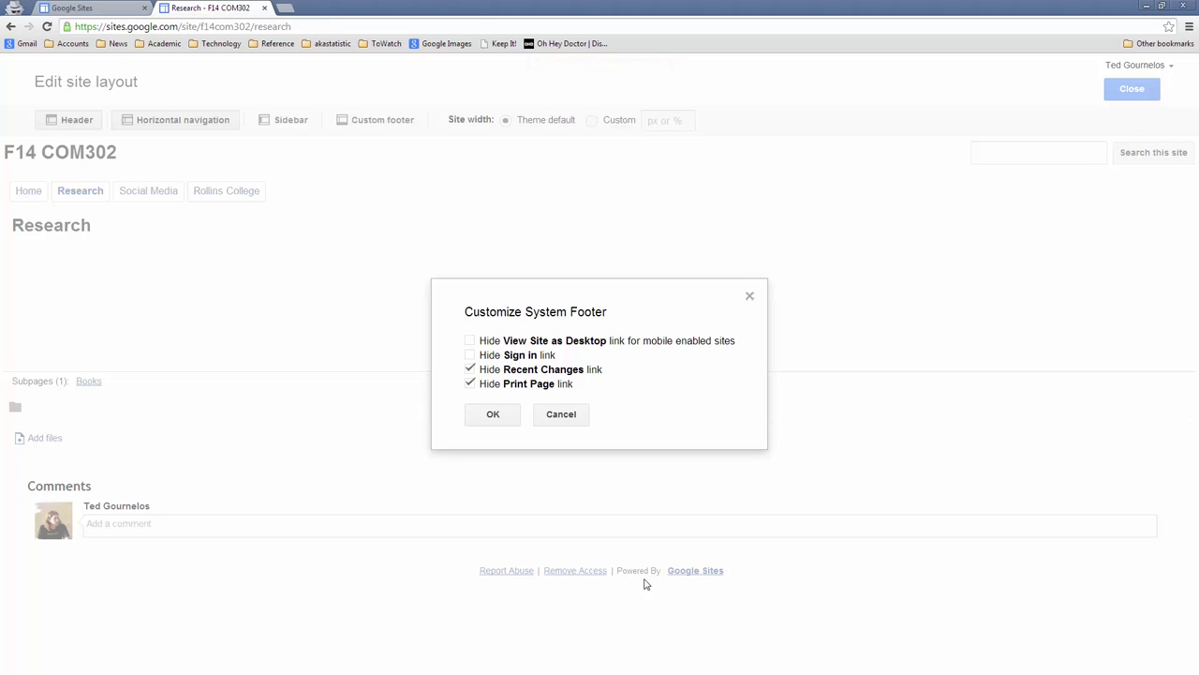
left_click(565, 416)
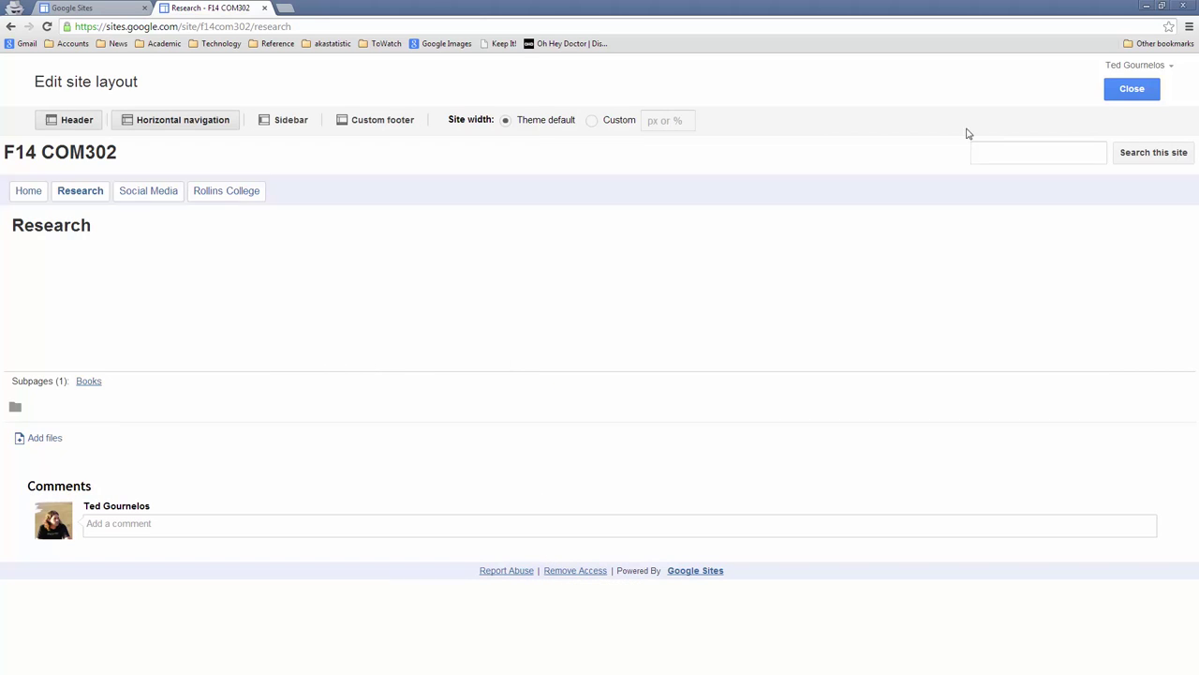
Close layout editing, check the Books dropdown under Research, and go to the Home page.
left_click(1131, 88)
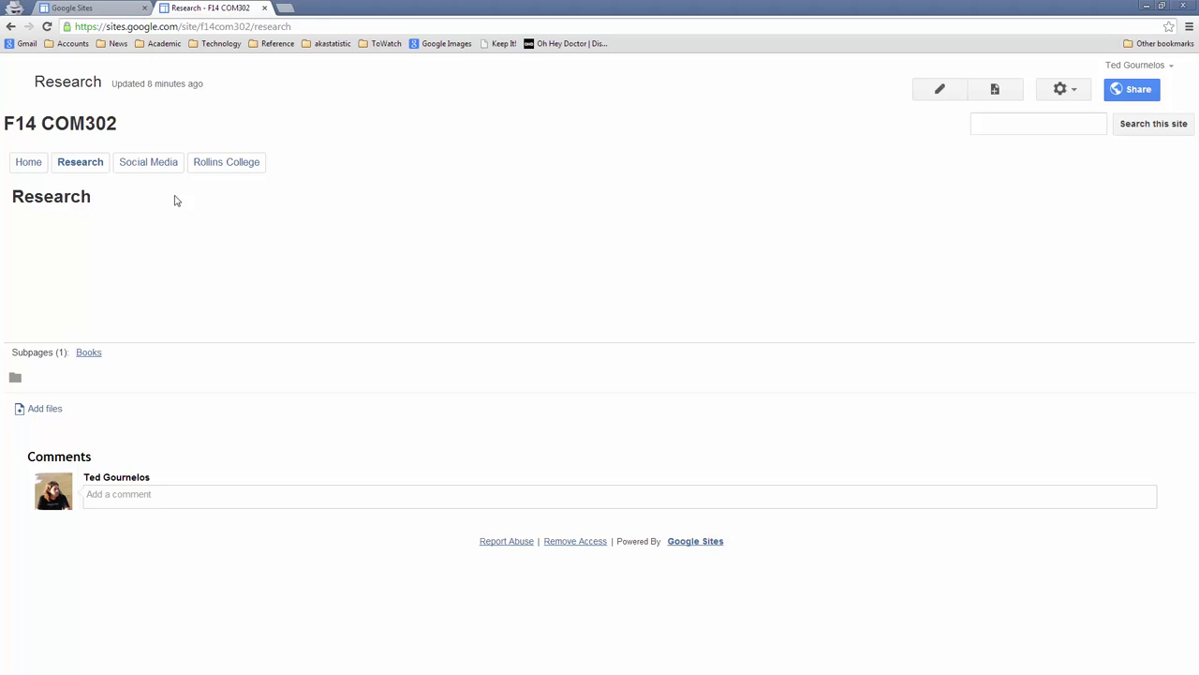
mouse_move(85, 165)
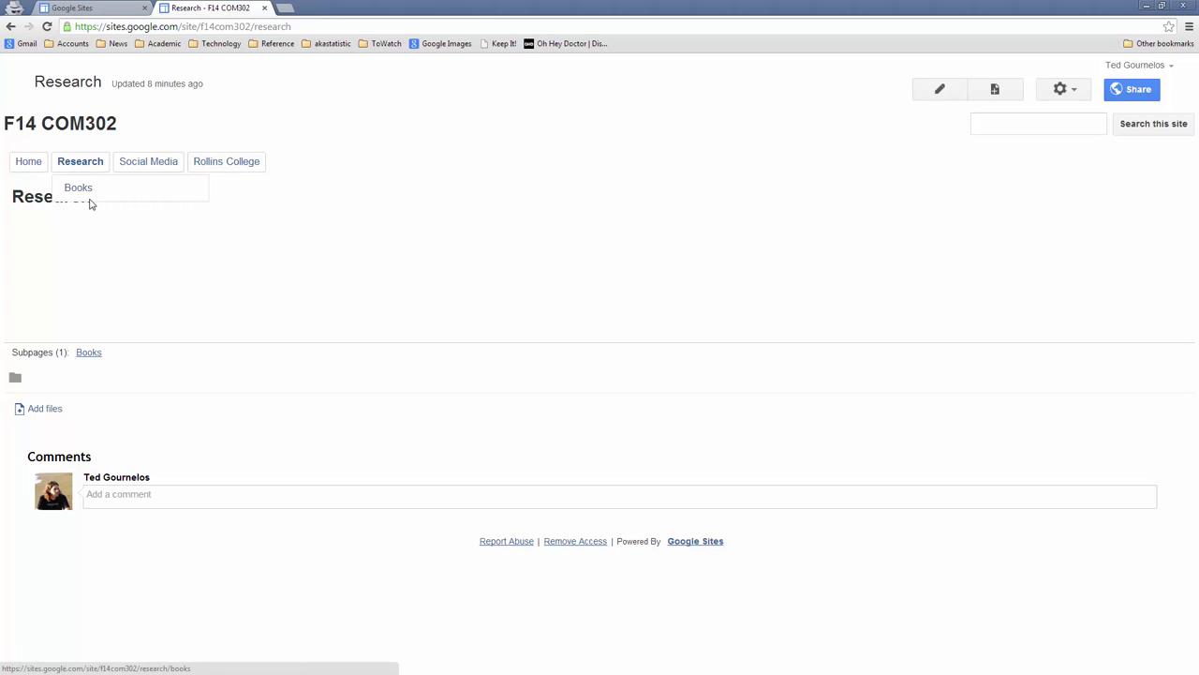
left_click(73, 133)
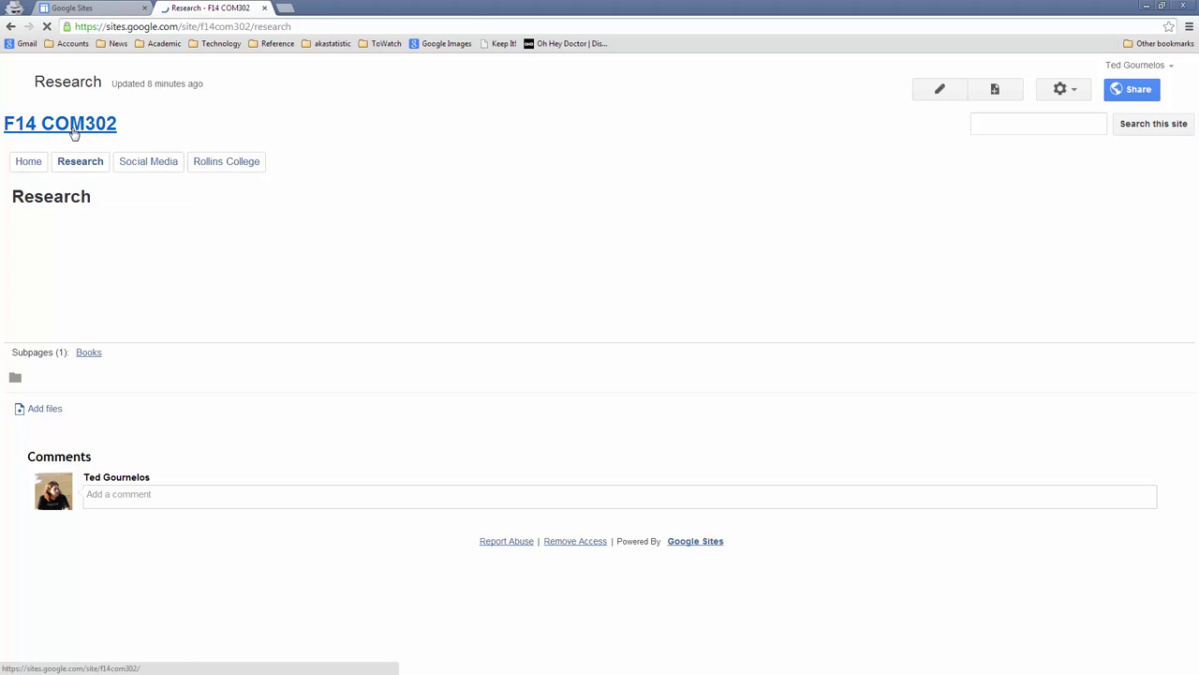